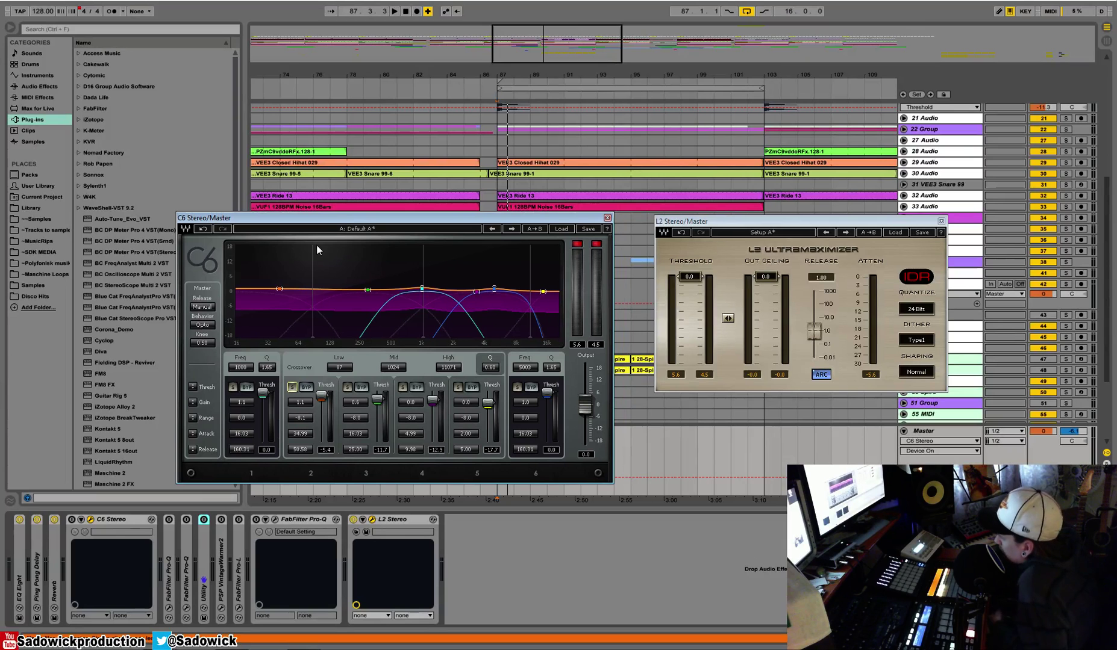
- Play the song from bar 87 and watch the L2 limiter's meters on the Master track
{"action": "left_click", "coordinate": [116, 519]}
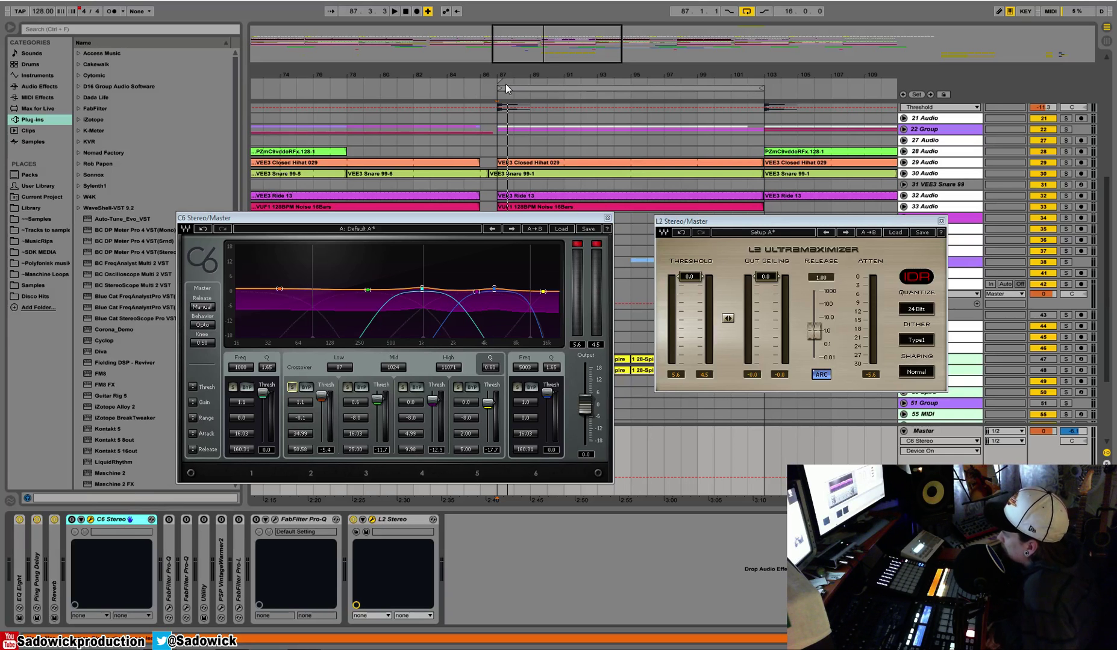
{"action": "left_click", "coordinate": [497, 123]}
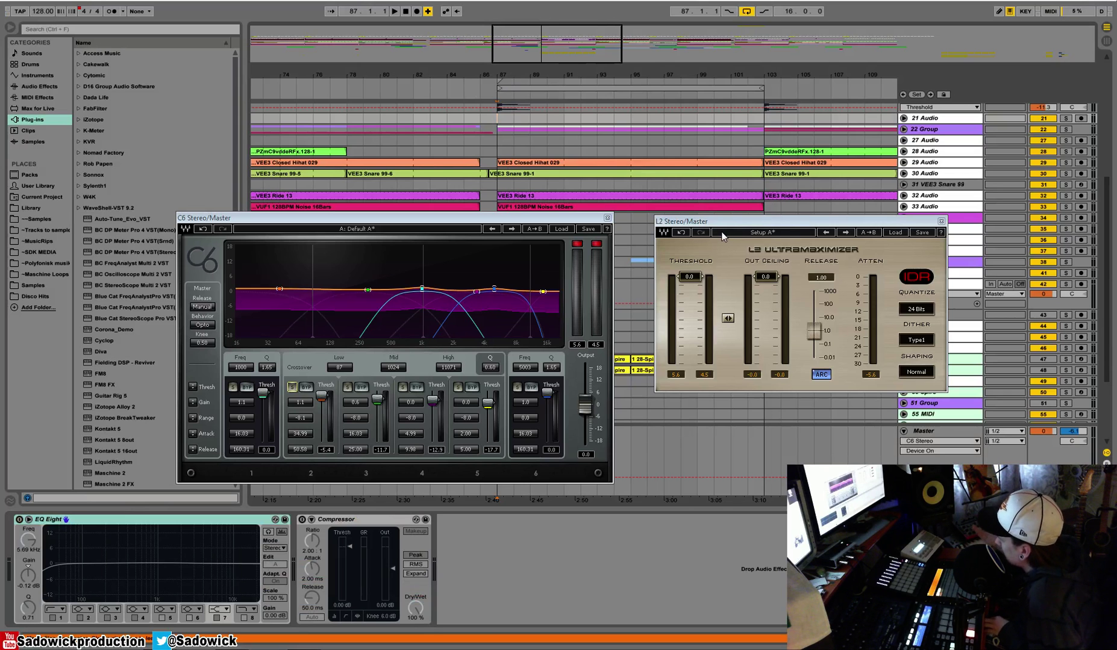
{"action": "key", "text": "space"}
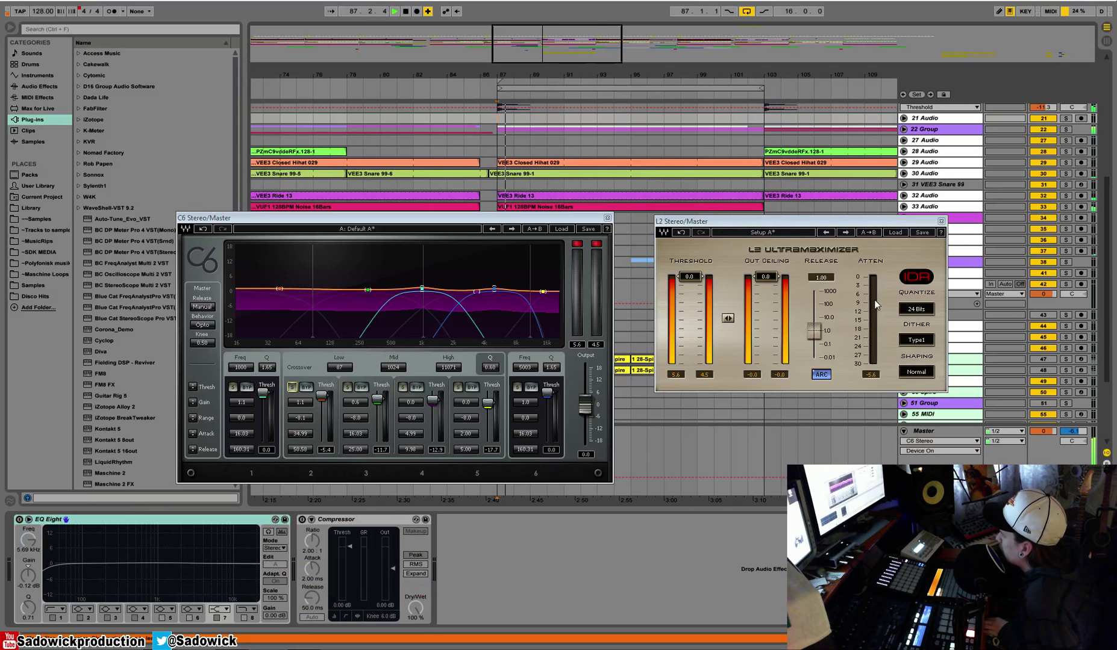
{"action": "key", "text": "space"}
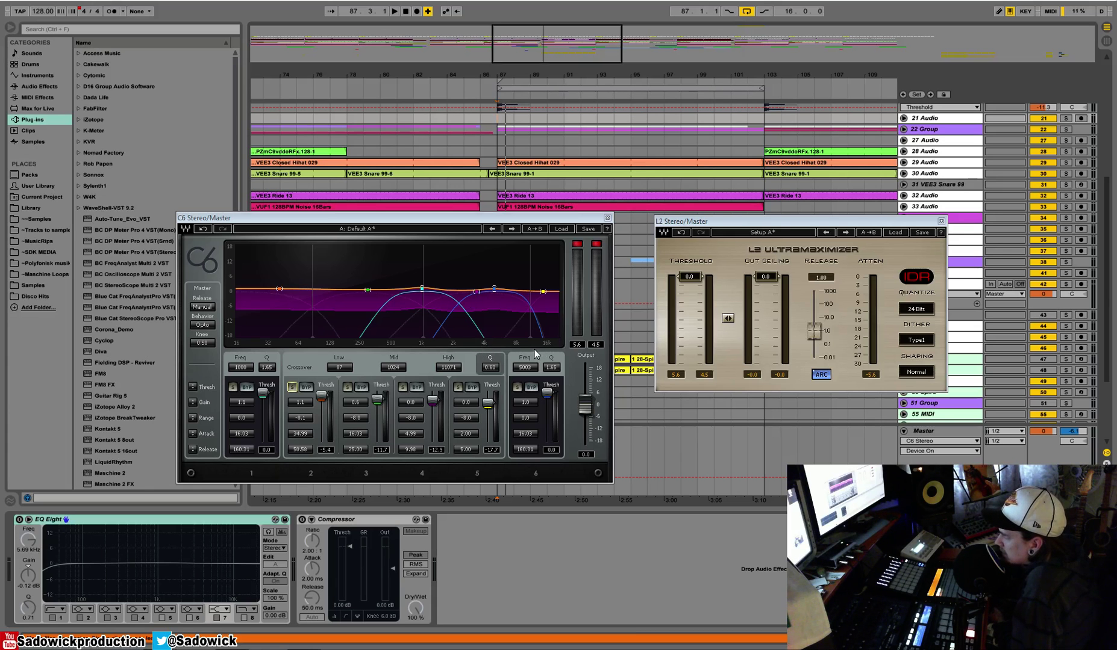
- Reposition the C6 window and show the Master track's device chain
{"action": "left_click_drag", "start_coordinate": [534, 218], "coordinate": [524, 184]}
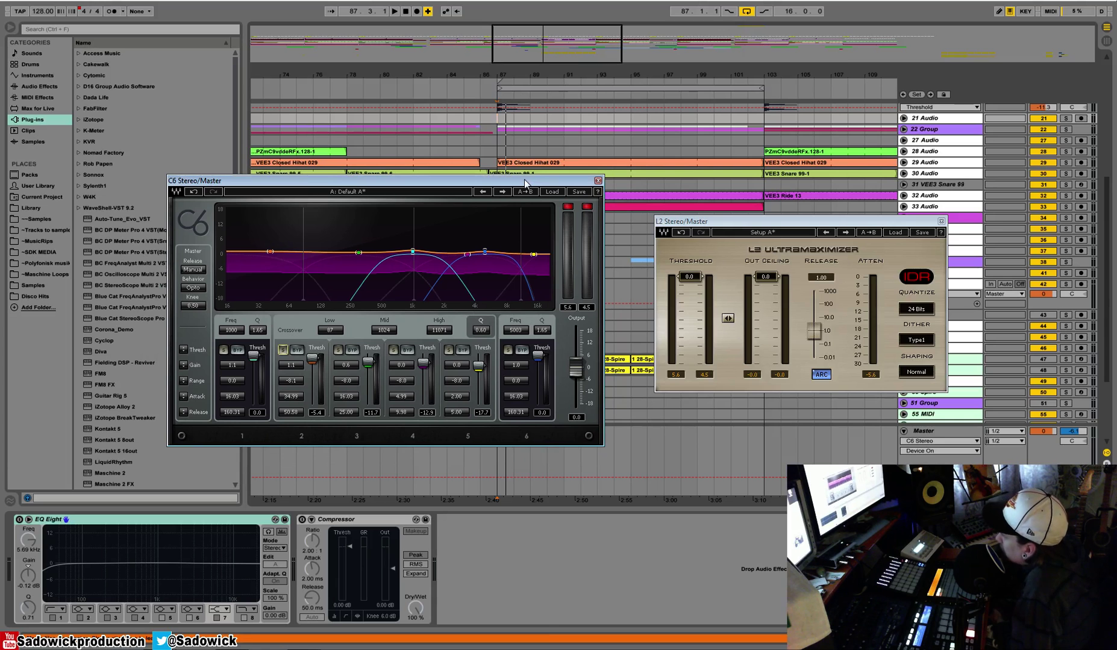
{"action": "left_click", "coordinate": [203, 561]}
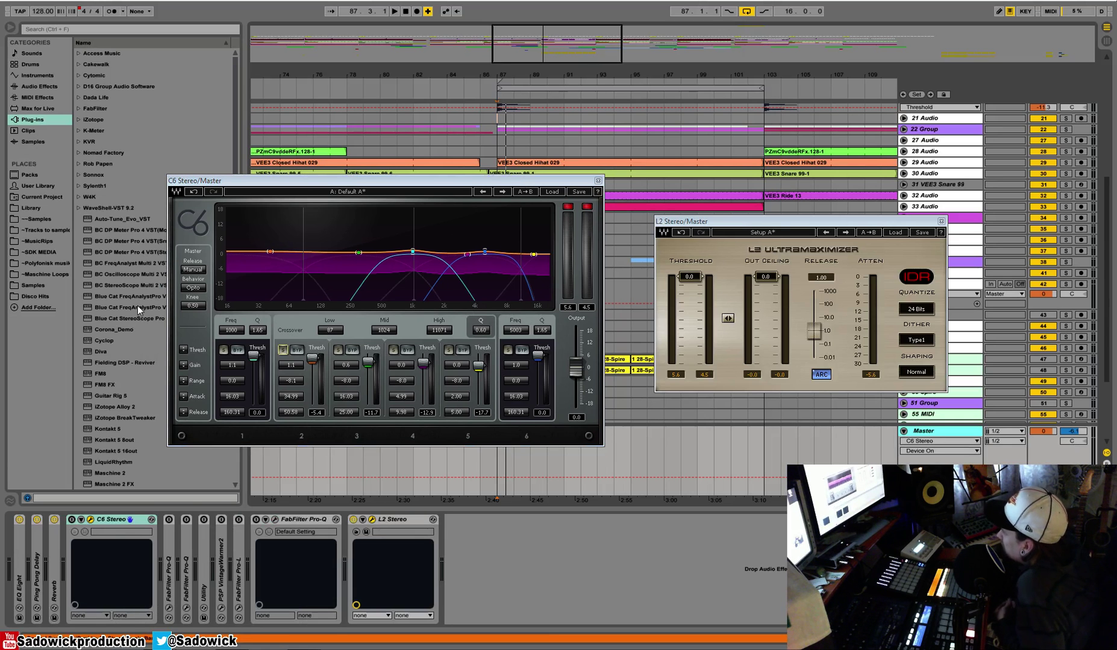
{"action": "mouse_move", "coordinate": [331, 181]}
{"action": "left_mouse_down"}
{"action": "mouse_move", "coordinate": [363, 197]}
{"action": "mouse_move", "coordinate": [334, 203]}
{"action": "left_mouse_up"}
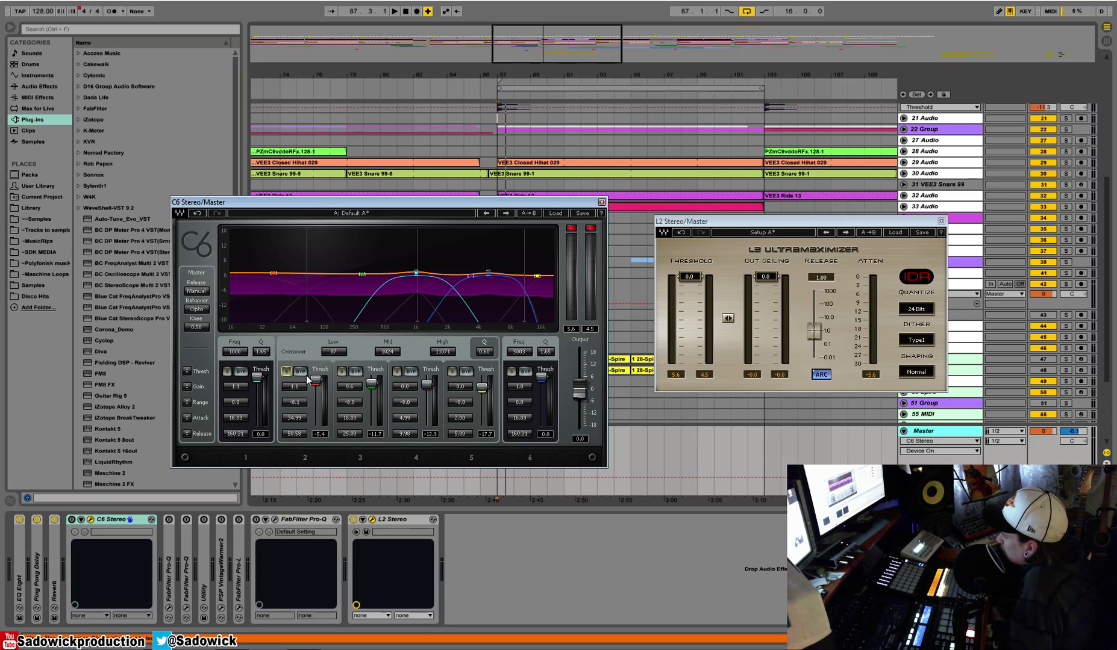
- Solo C6 bands 3, 4 and 5 one after another
{"action": "left_click", "coordinate": [341, 372]}
{"action": "left_click", "coordinate": [452, 372]}
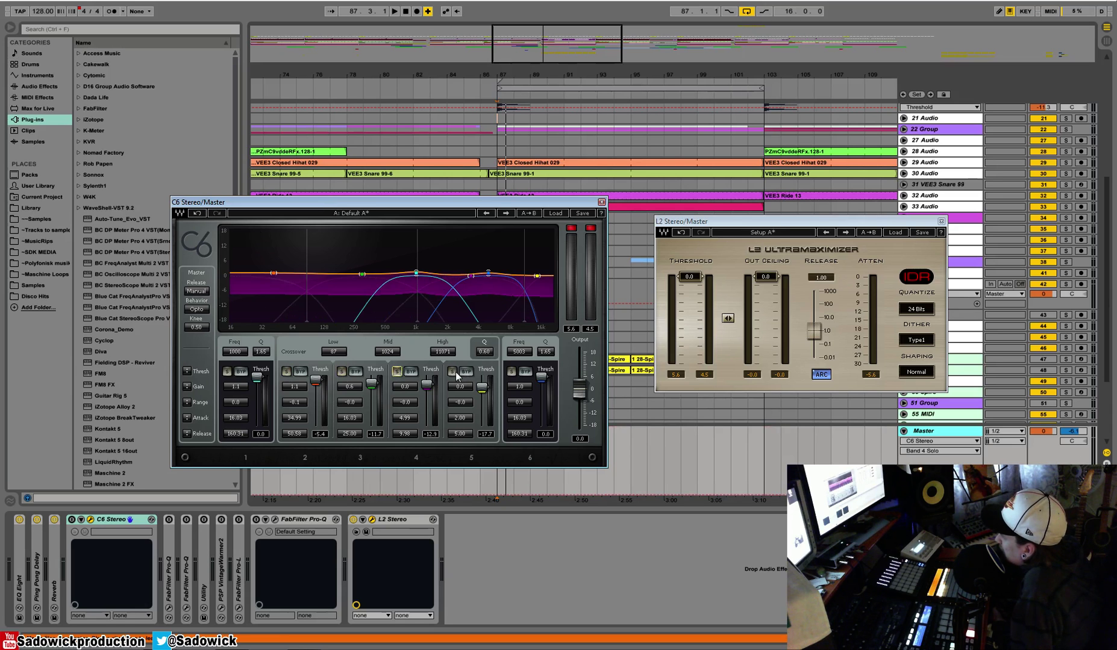
{"action": "left_click", "coordinate": [453, 373]}
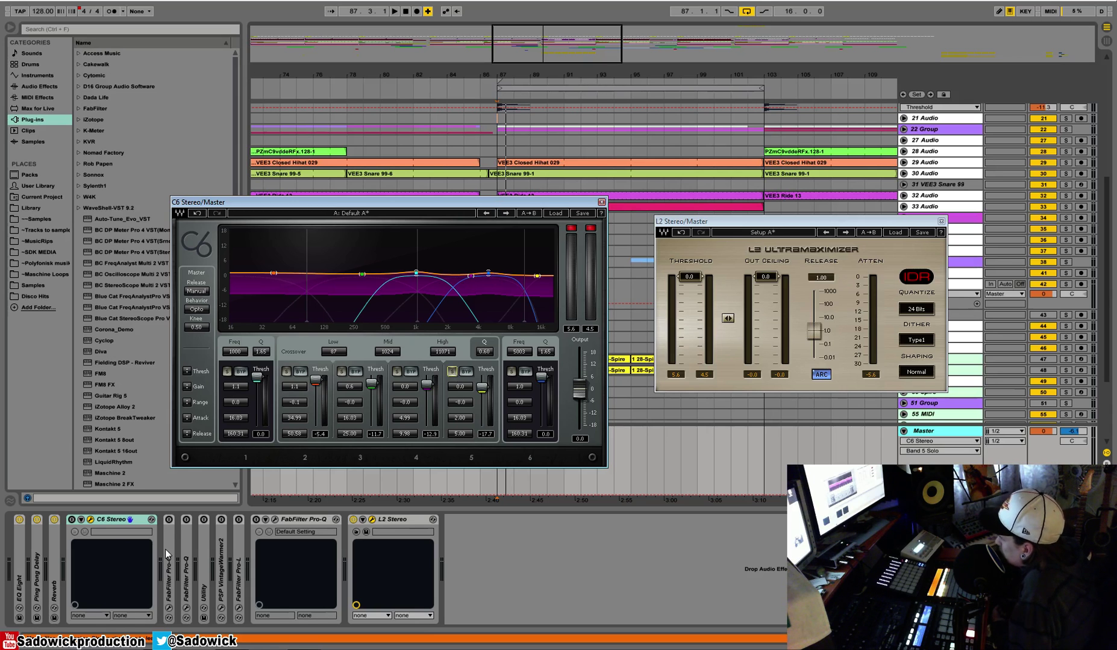
- Play from bar 87 and switch on the C6 device in the Master track's chain
{"action": "left_click_drag", "start_coordinate": [399, 201], "coordinate": [379, 196]}
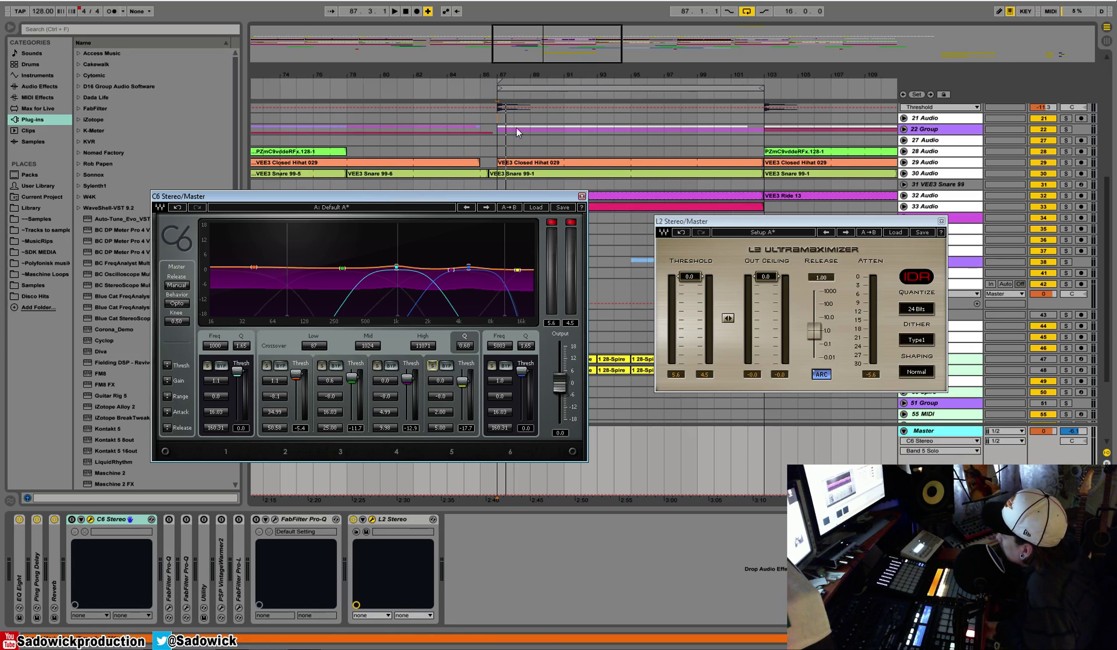
{"action": "left_click", "coordinate": [496, 120]}
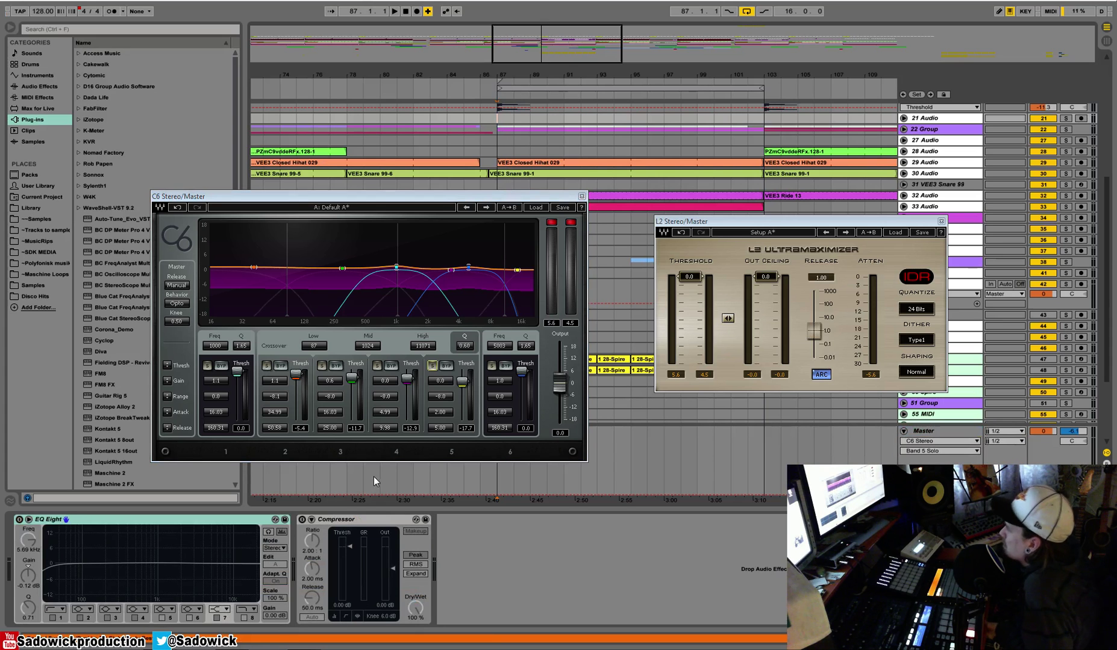
{"action": "key", "text": "space"}
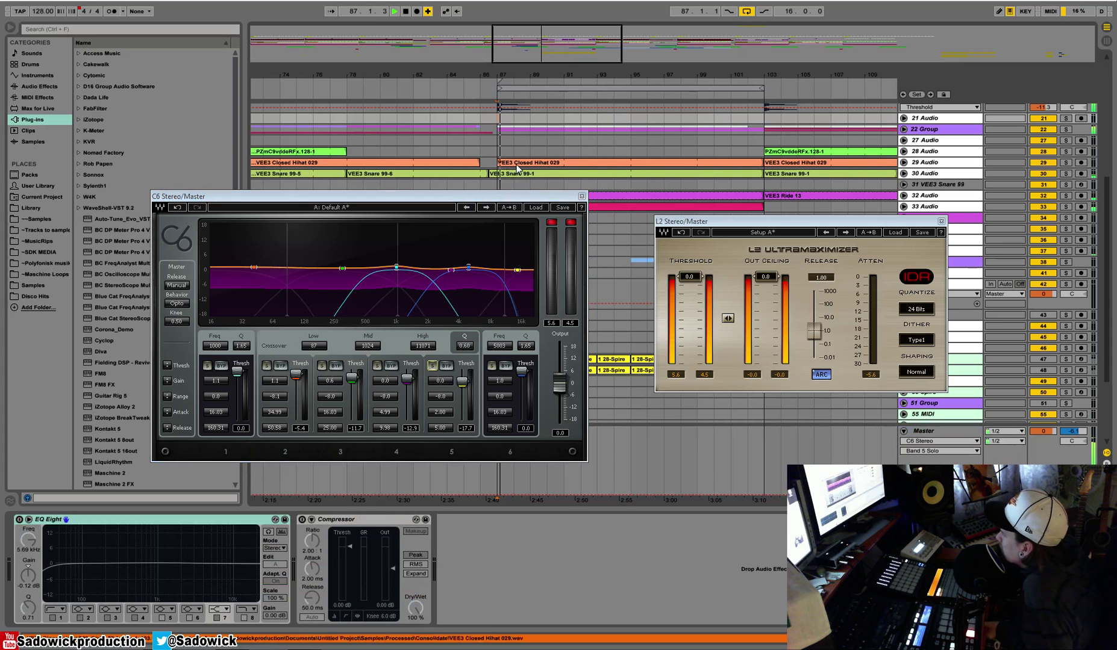
{"action": "left_click", "coordinate": [301, 461]}
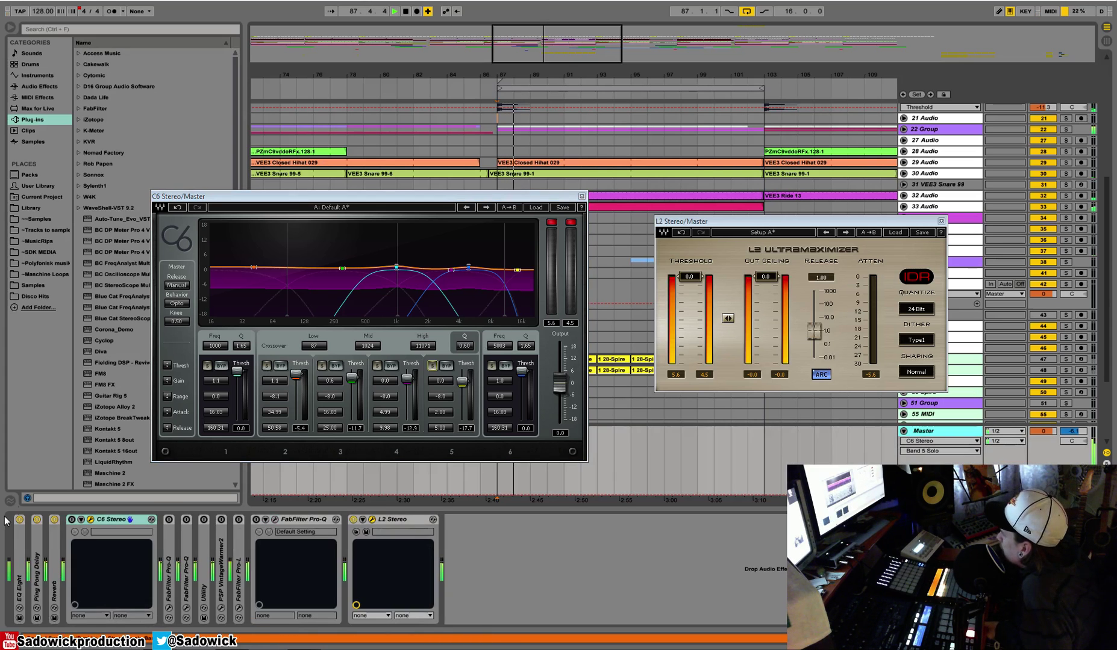
{"action": "left_click", "coordinate": [71, 520]}
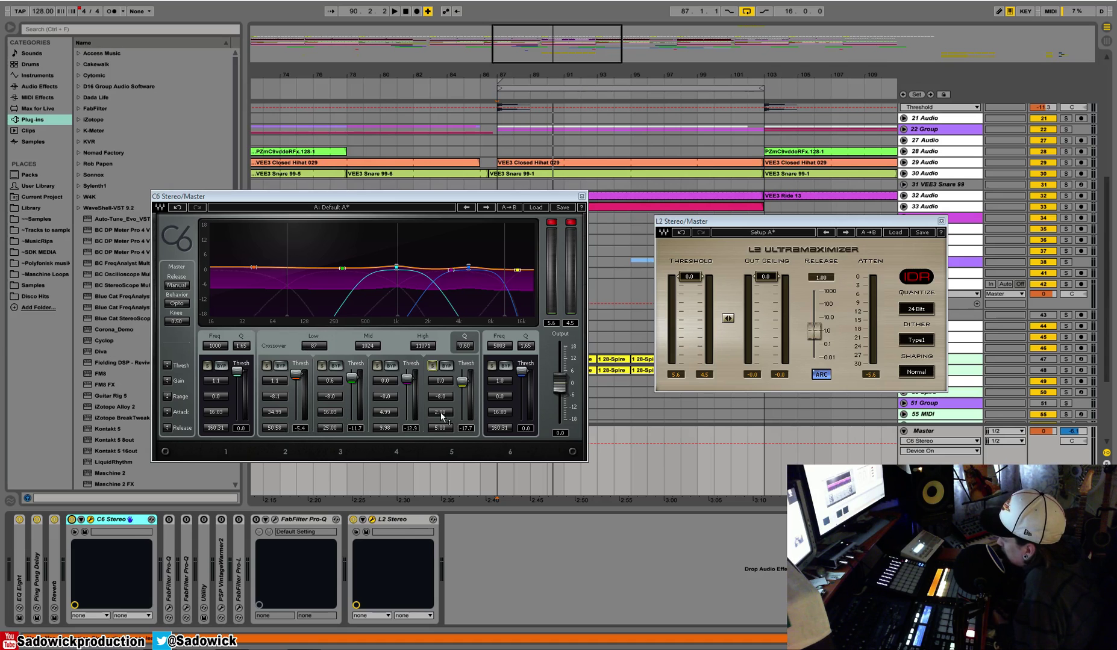
- Solo band 2 in the C6 and audition it from bar 87
{"action": "left_click", "coordinate": [266, 365]}
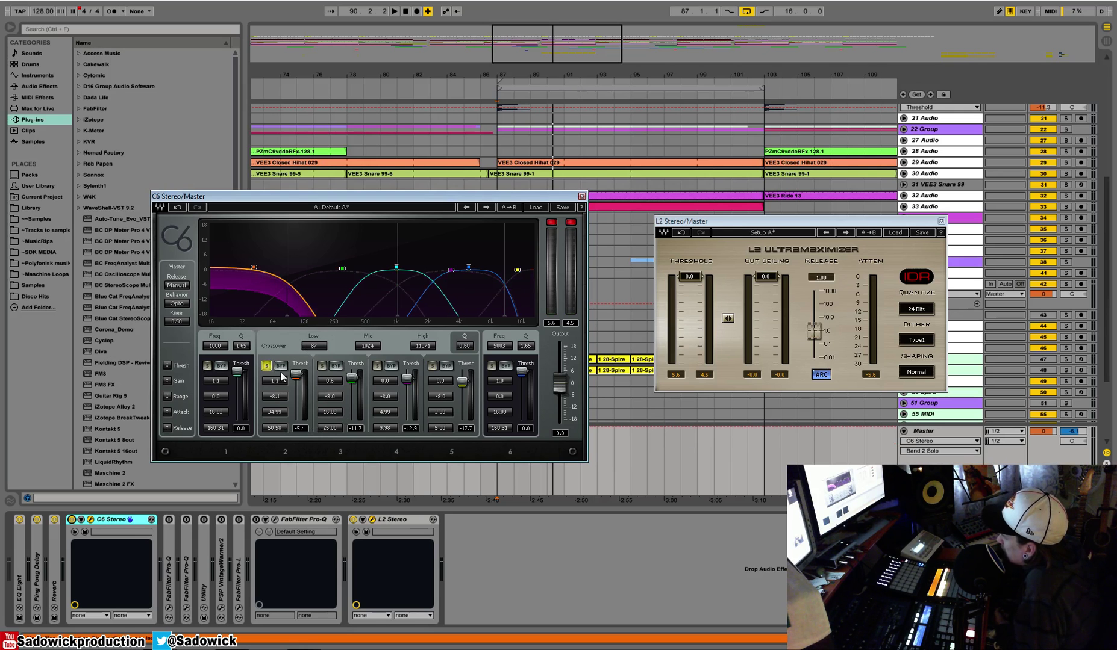
{"action": "key", "text": "space"}
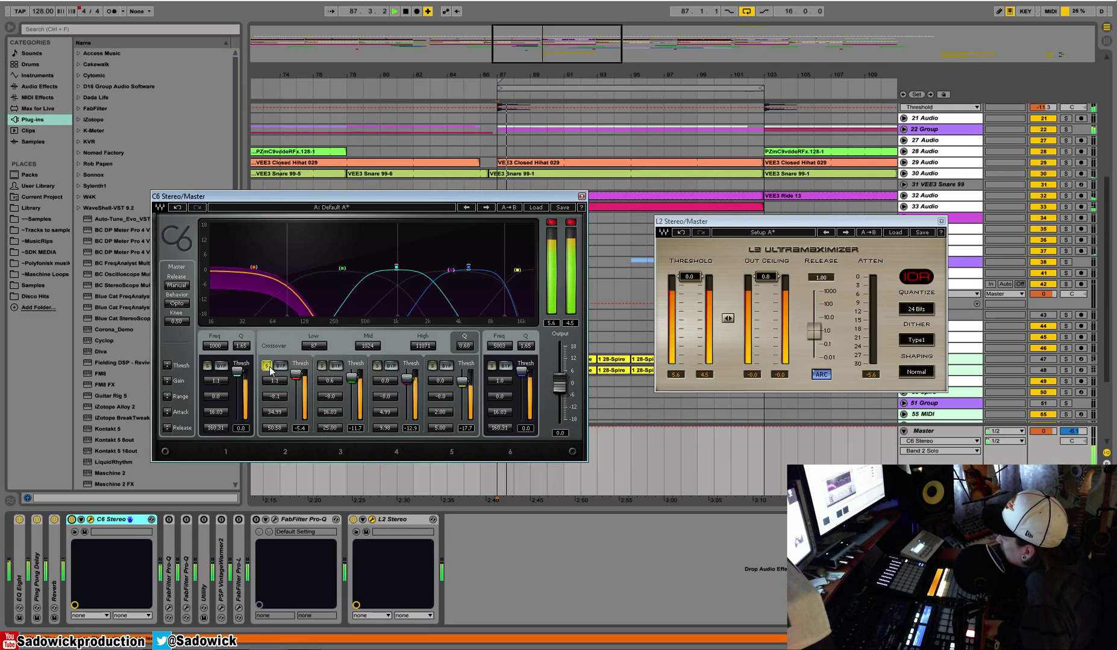
{"action": "key", "text": "space"}
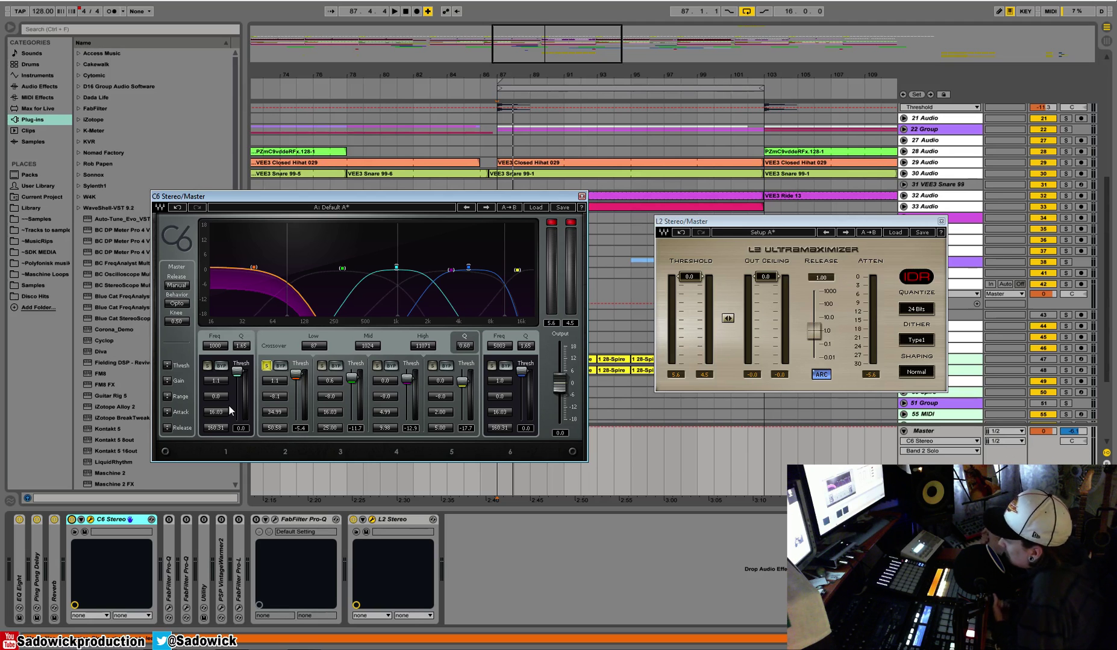
- Replay the opening beats from bar 87 several times and examine how the soloed band 2 curve reacts to the signal
{"action": "key", "text": "space"}
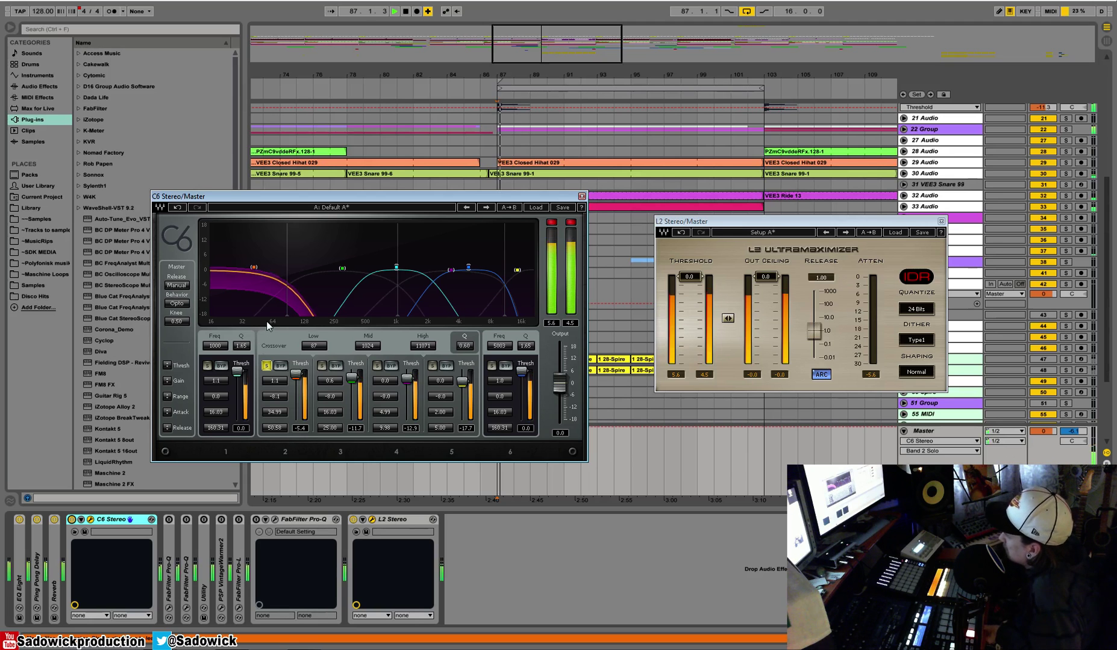
{"action": "key", "text": "space"}
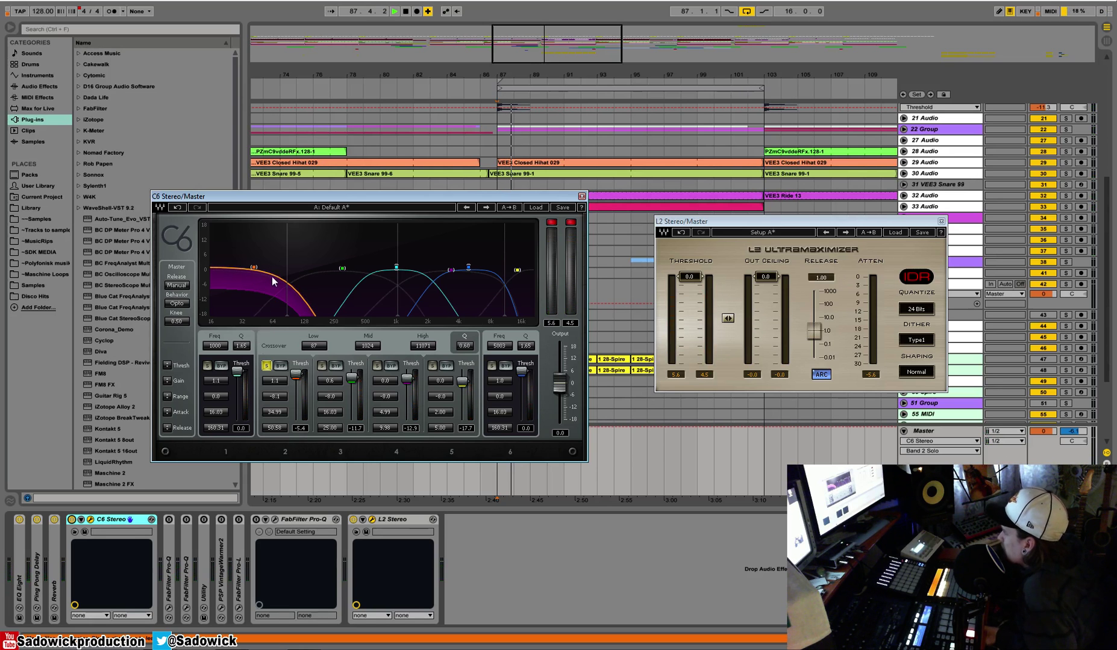
{"action": "key", "text": "space"}
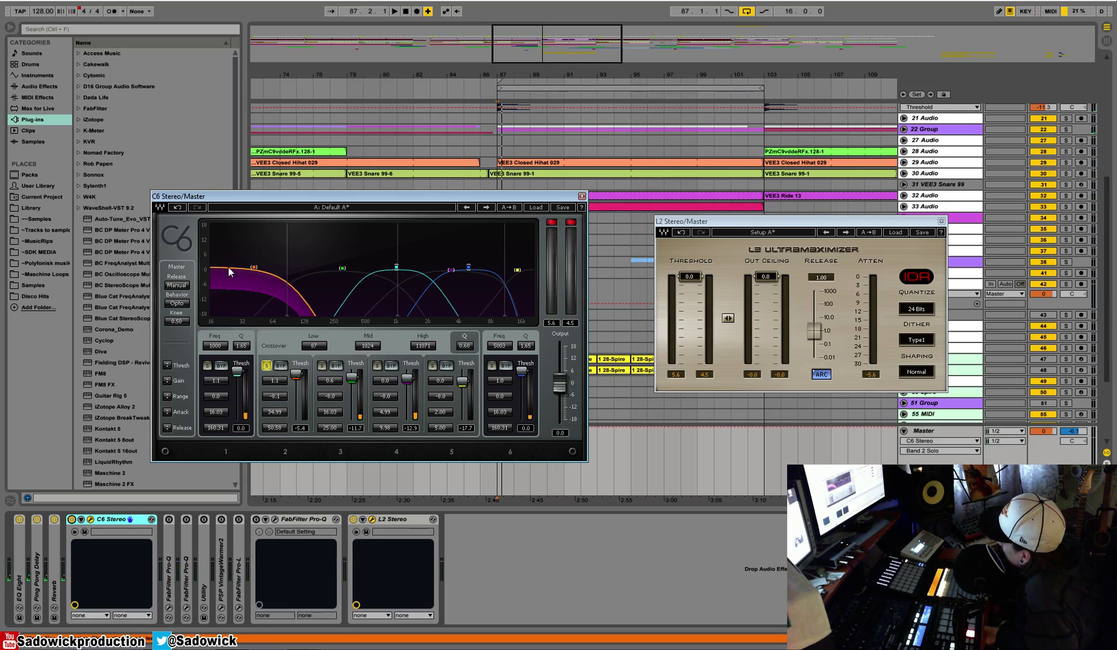
{"action": "key", "text": "space"}
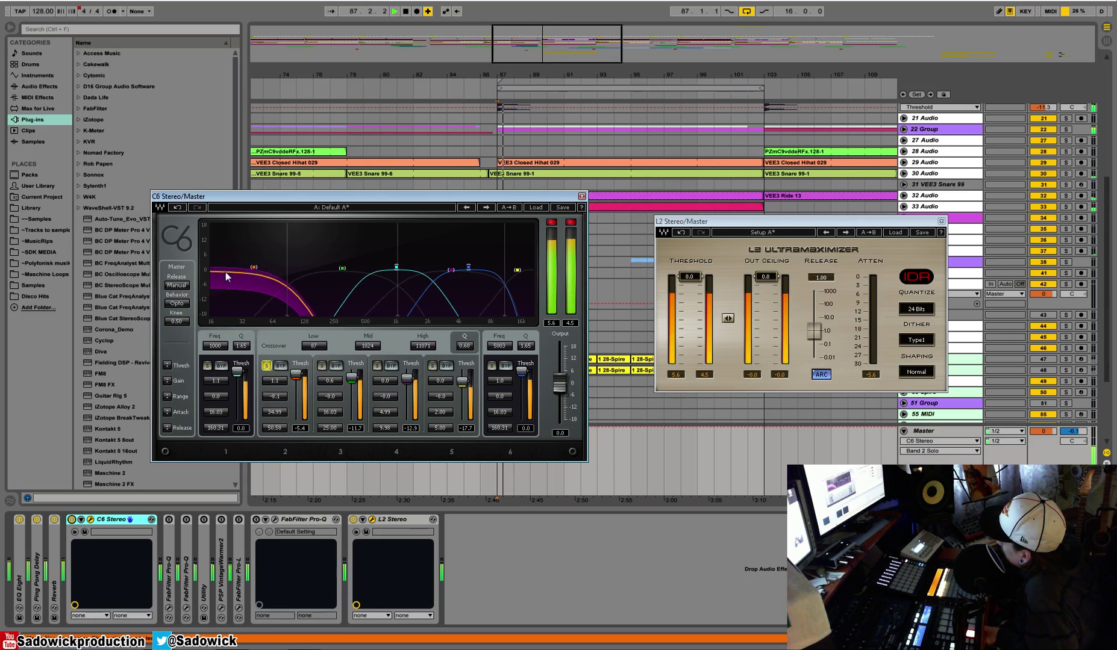
{"action": "key", "text": "space"}
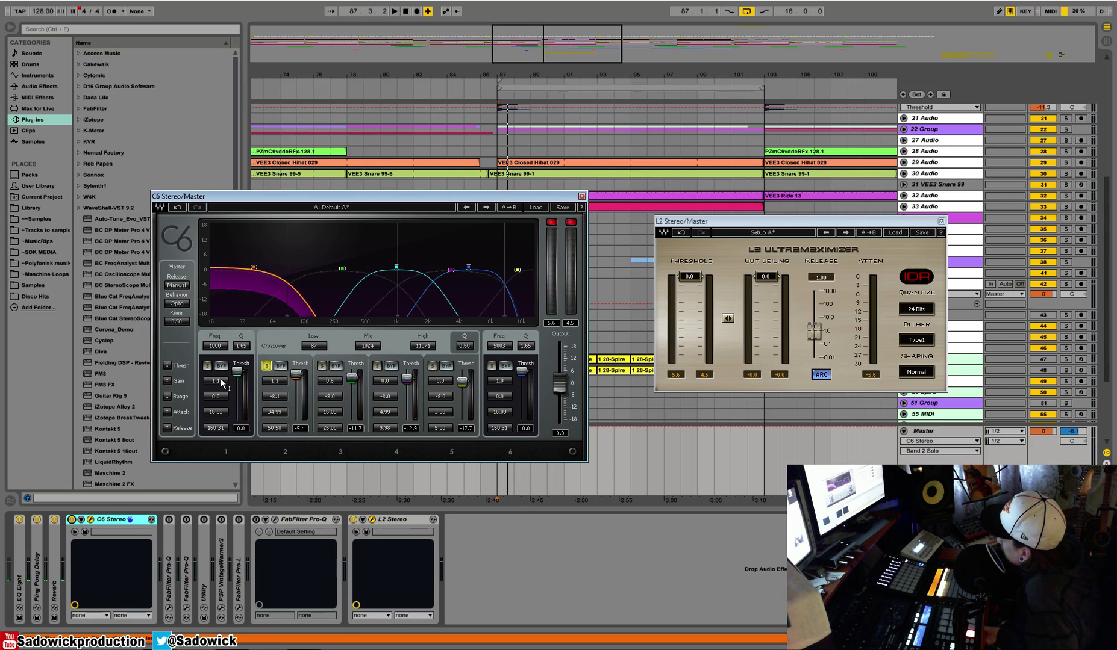
{"action": "key", "text": "space"}
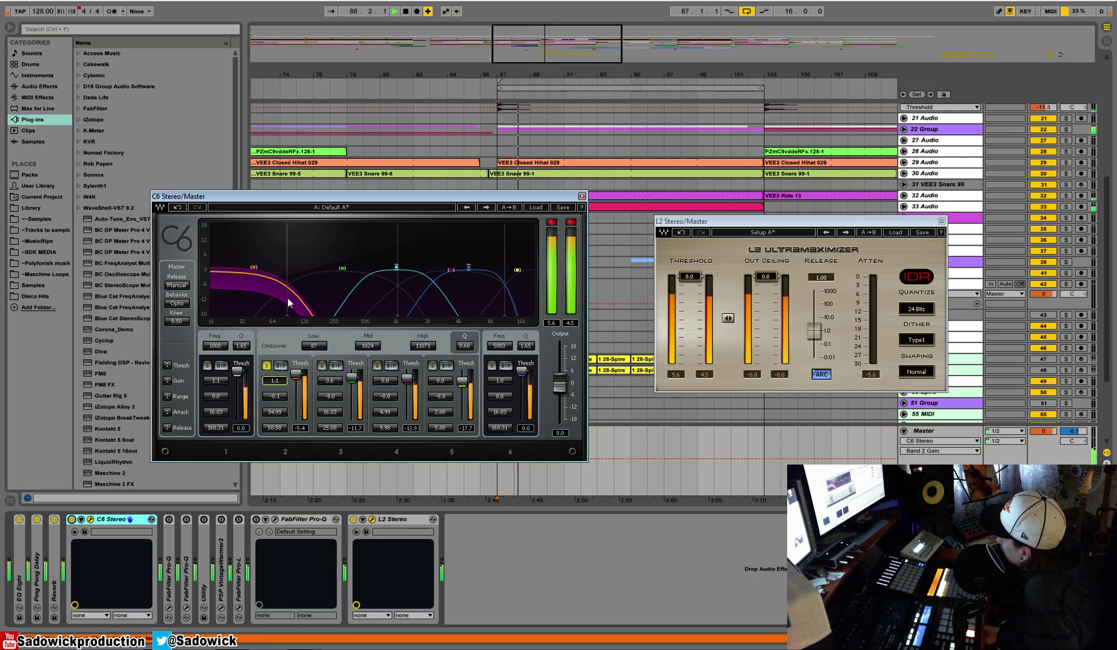
{"action": "key", "text": "space"}
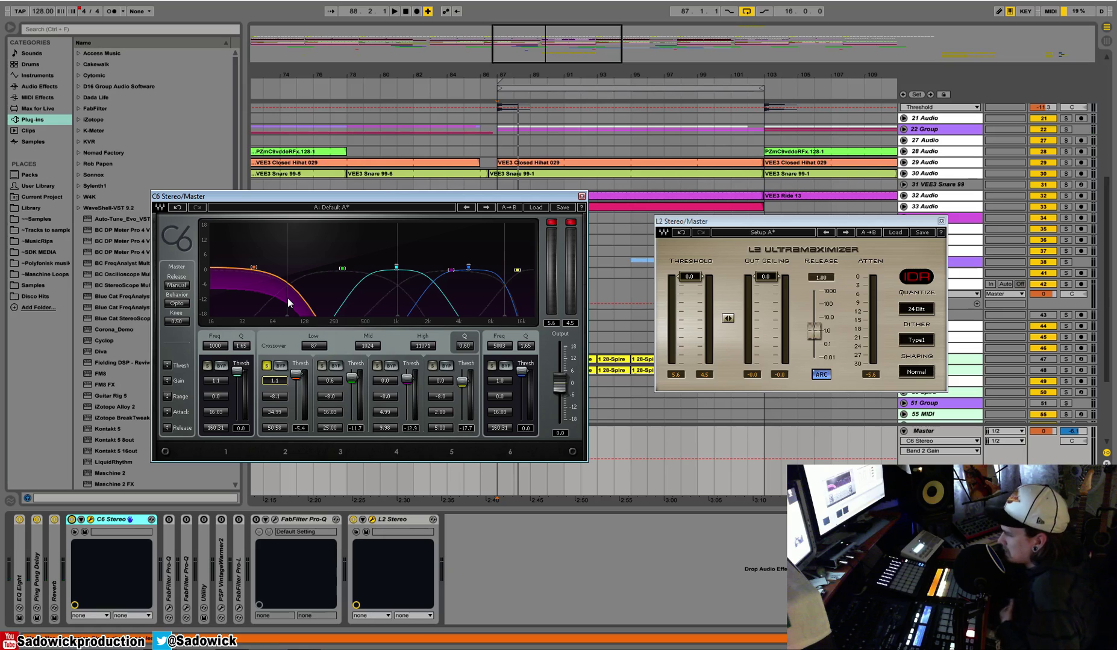
{"action": "key", "text": "space"}
{"action": "key", "text": "space"}
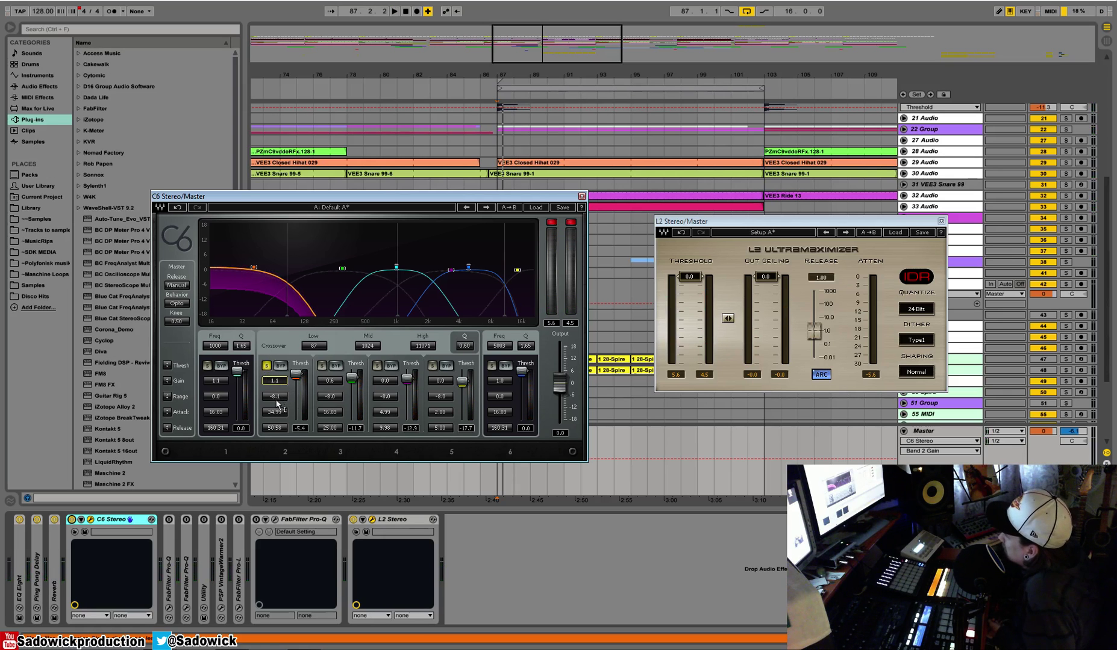
- Try a range of 13.5 on C6 band 2 during playback, and return it to a negative range
{"action": "left_click_drag", "start_coordinate": [276, 399], "coordinate": [276, 358]}
{"action": "key", "text": "space"}
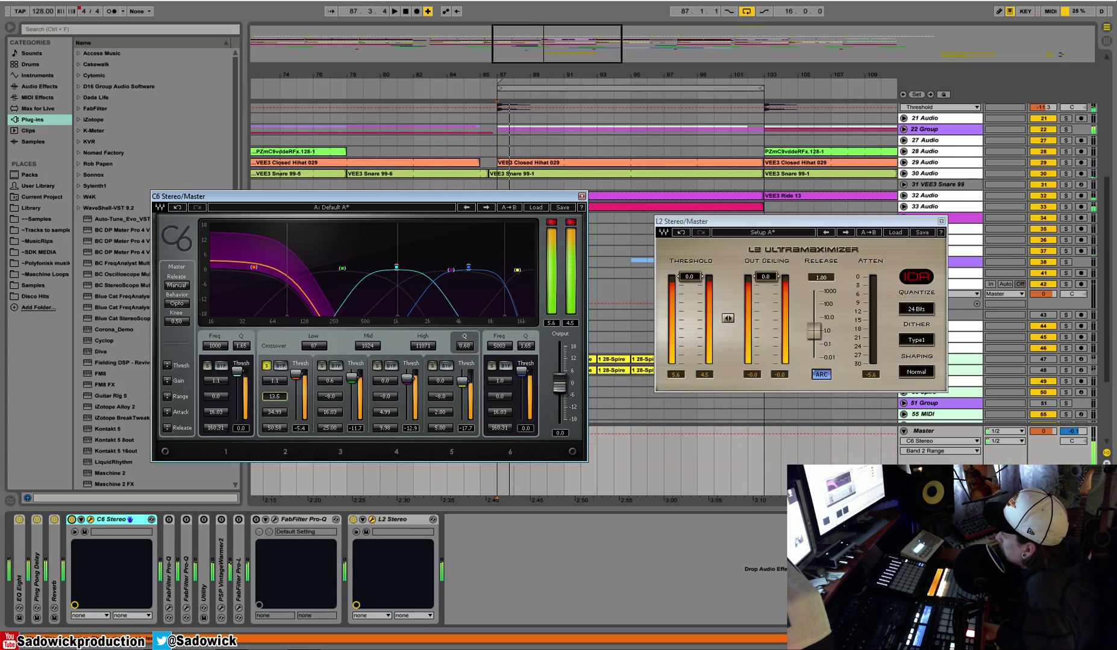
{"action": "type", "text": "-9.1"}
{"action": "key", "text": "Return"}
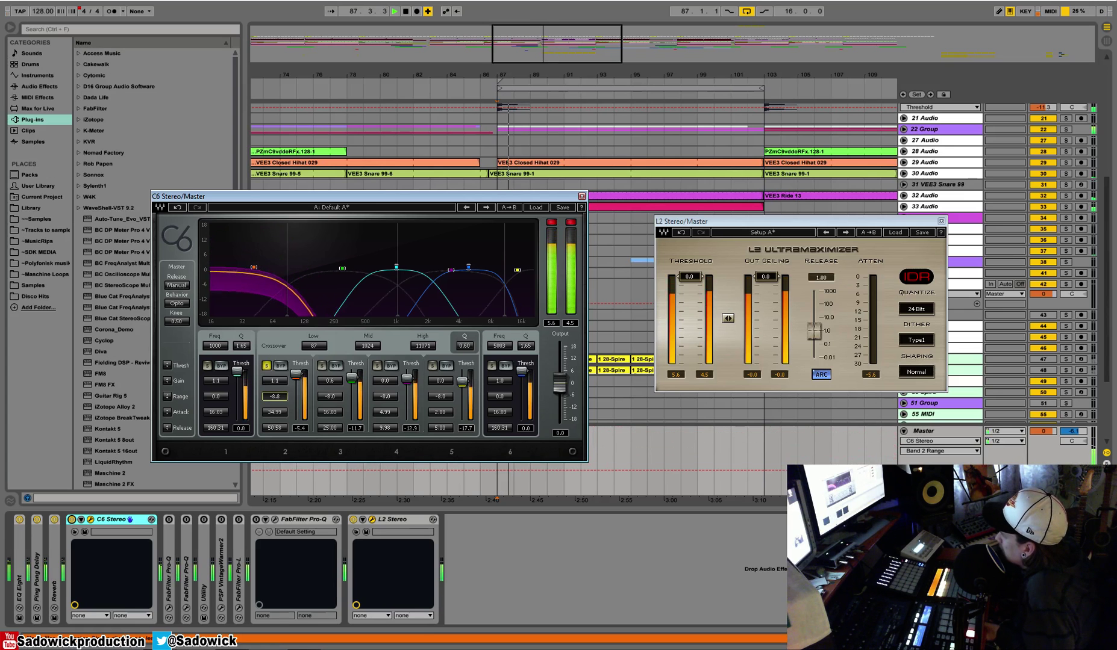
{"action": "key", "text": "space"}
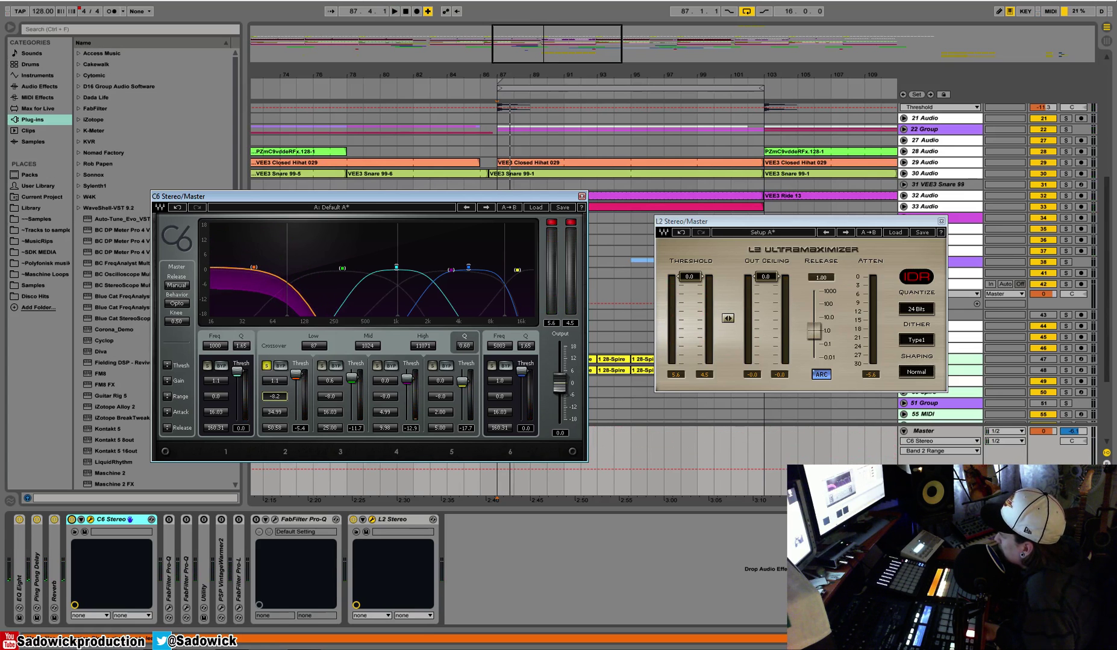
- Solo band 3 in the C6, set the mid crossover to 740 Hz and audition the band from bar 87
{"action": "left_click", "coordinate": [323, 365]}
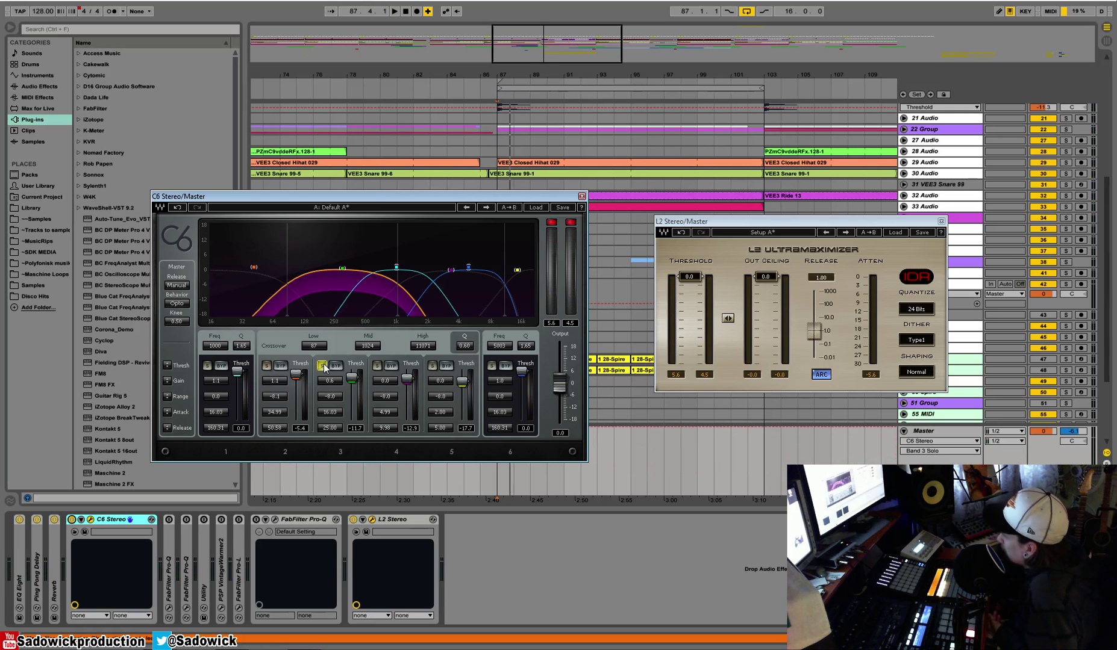
{"action": "left_click_drag", "start_coordinate": [397, 251], "coordinate": [383, 254]}
{"action": "key", "text": "space"}
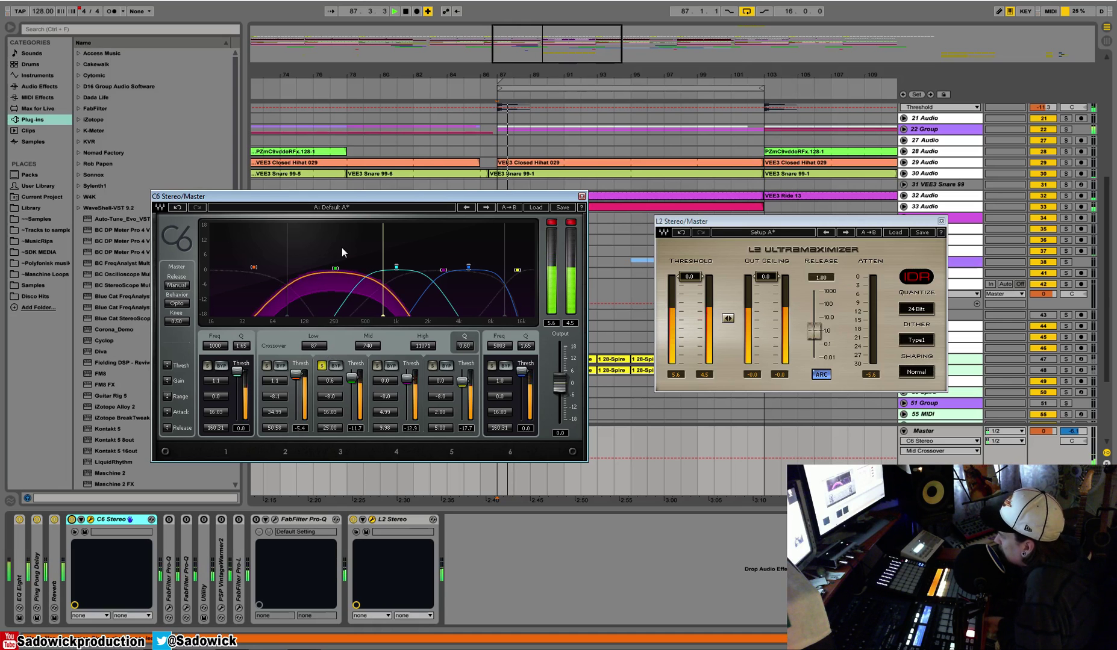
{"action": "key", "text": "space"}
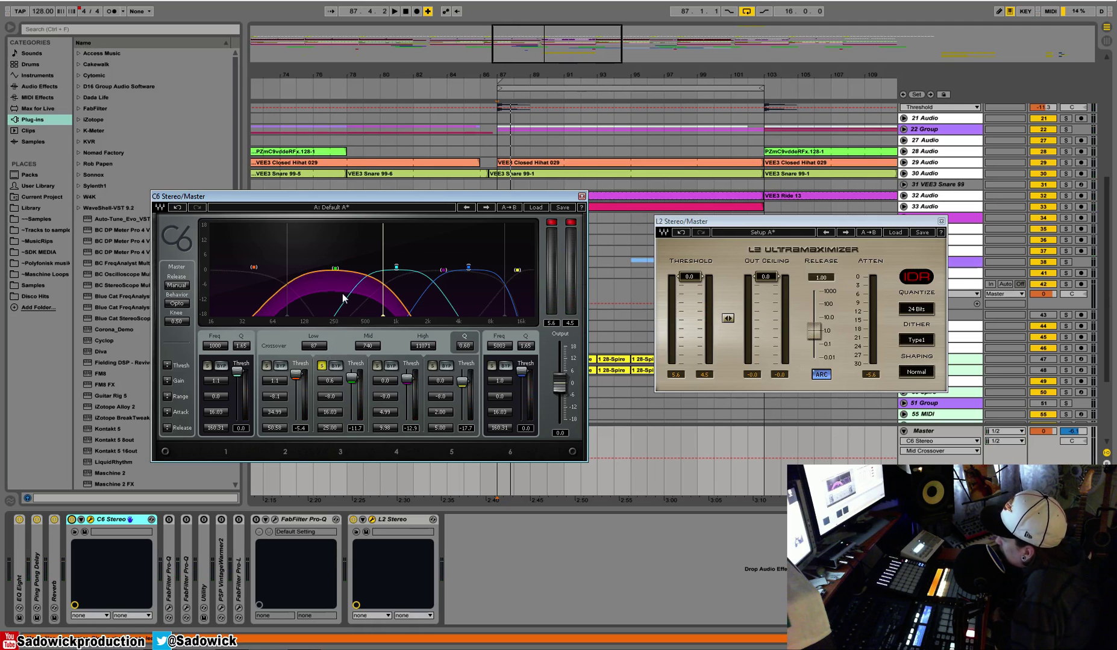
- Audition the soloed band 3 and lower its release to about 23 ms
{"action": "key", "text": "space"}
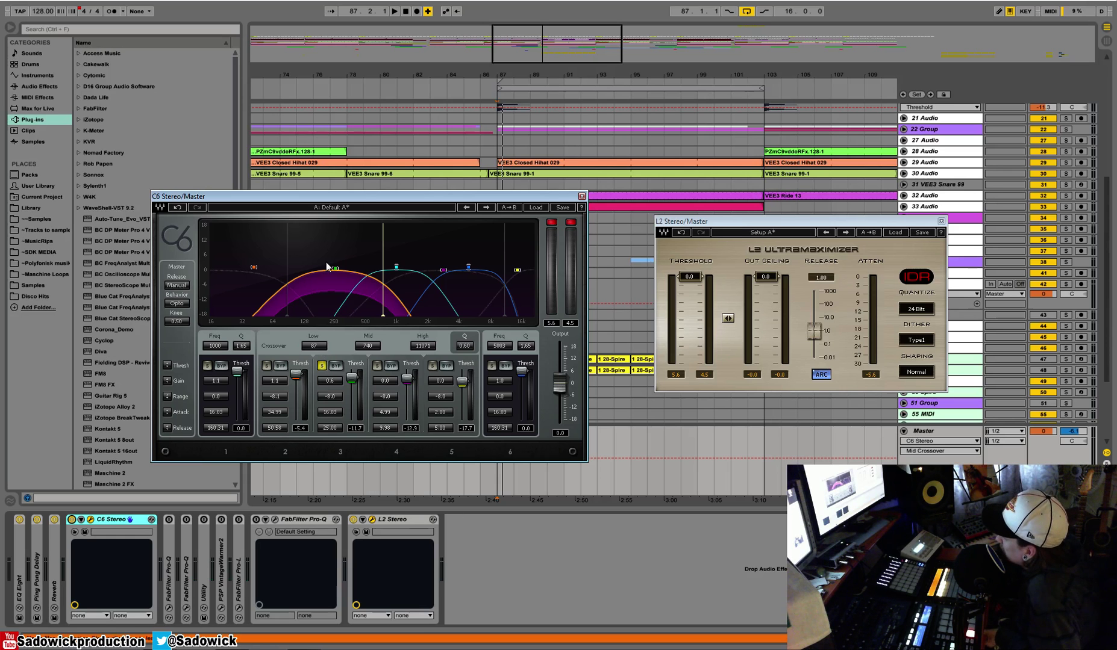
{"action": "key", "text": "space"}
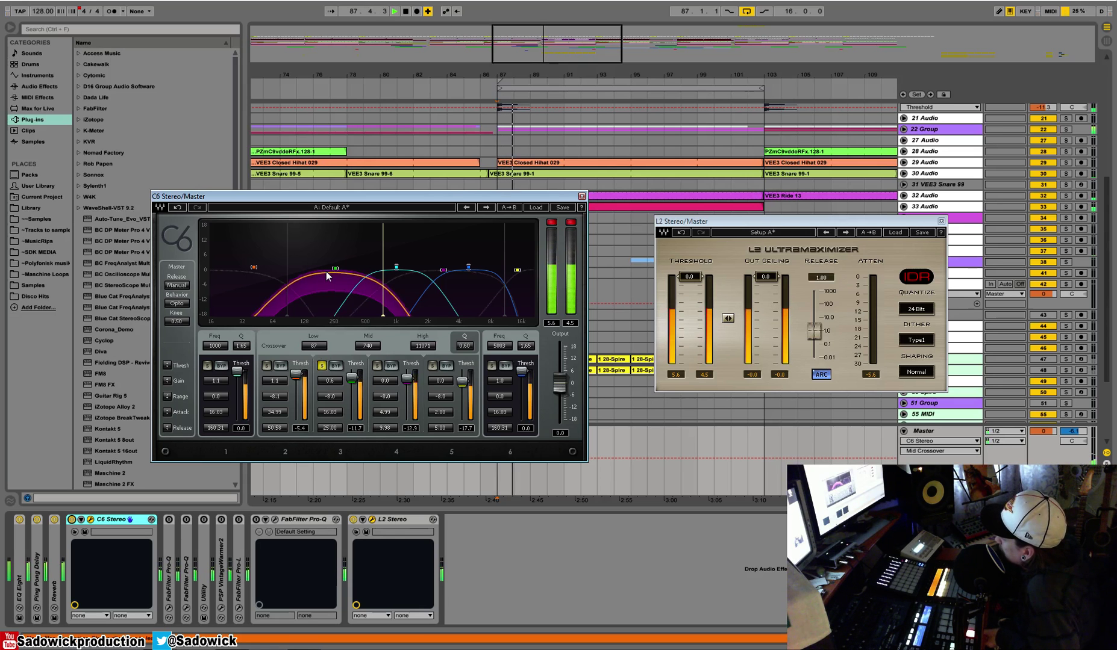
{"action": "key", "text": "space"}
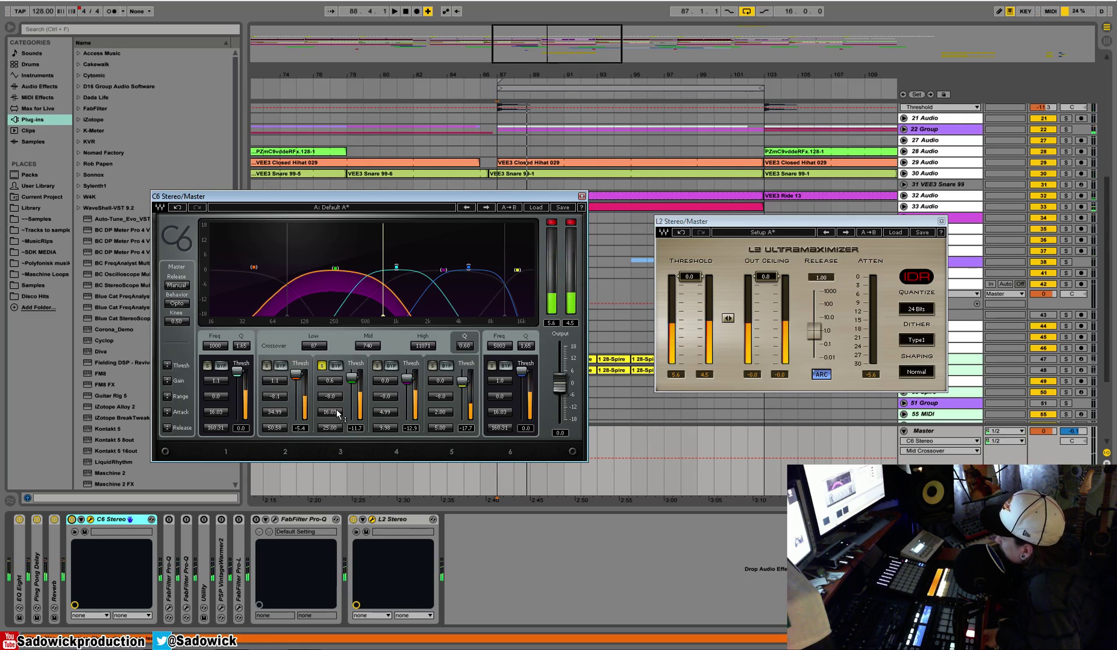
{"action": "left_click_drag", "start_coordinate": [330, 428], "coordinate": [330, 434]}
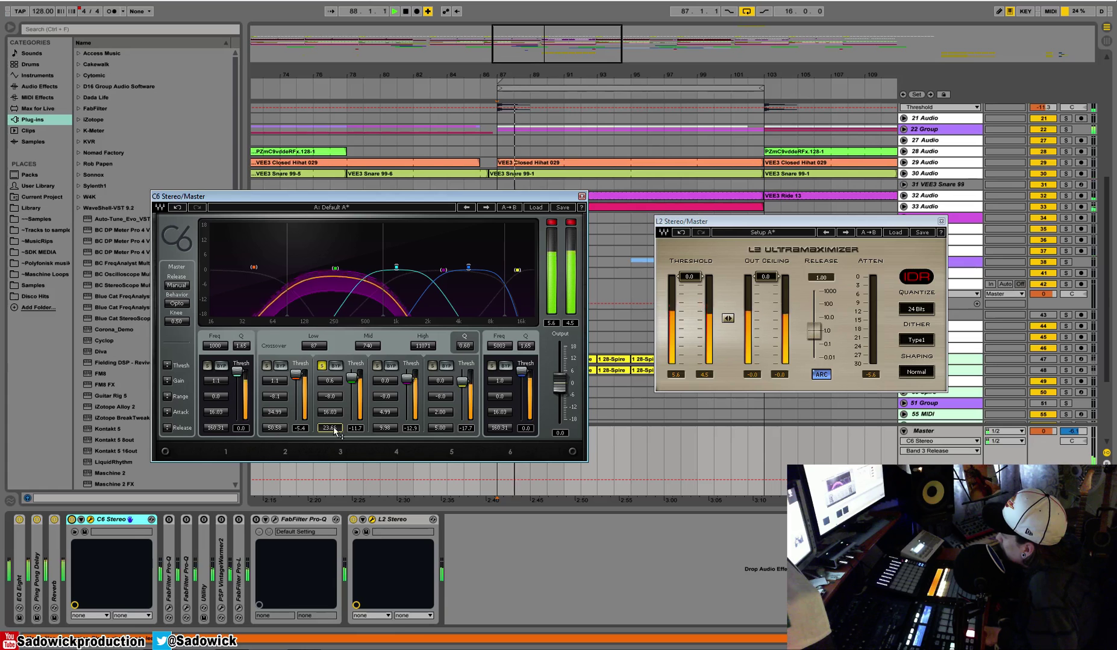
- Set the release of the soloed C6 band 3 to about 29 ms and audition it from bar 87
{"action": "mouse_move", "coordinate": [335, 431]}
{"action": "left_mouse_down"}
{"action": "mouse_move", "coordinate": [335, 386]}
{"action": "mouse_move", "coordinate": [335, 436]}
{"action": "left_mouse_up"}
{"action": "key", "text": "space"}
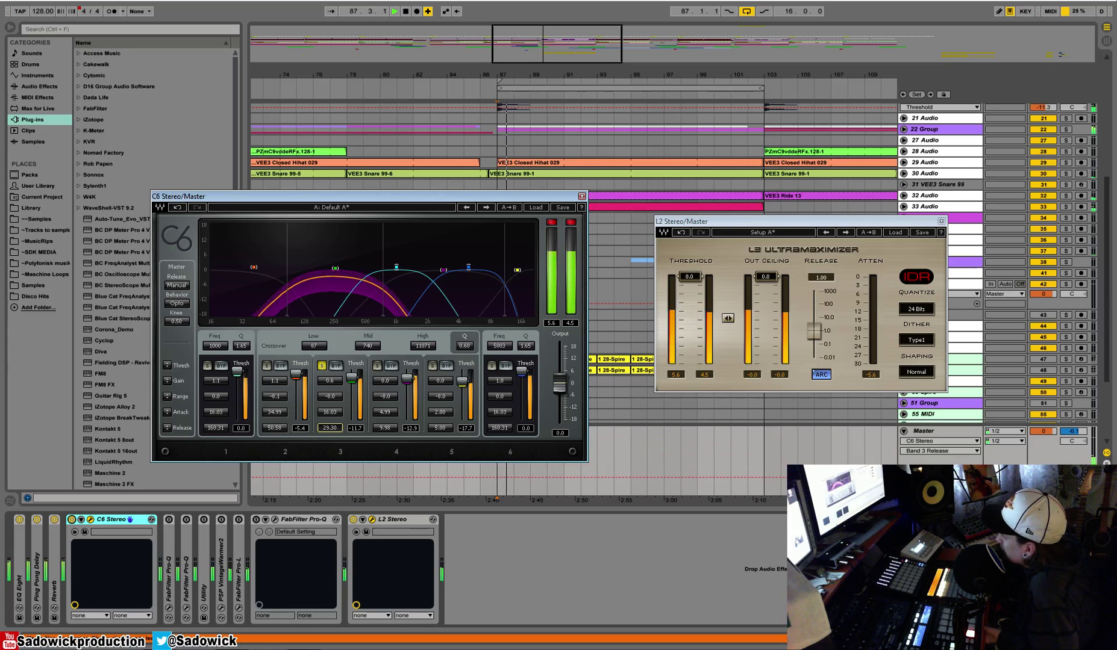
{"action": "key", "text": "space"}
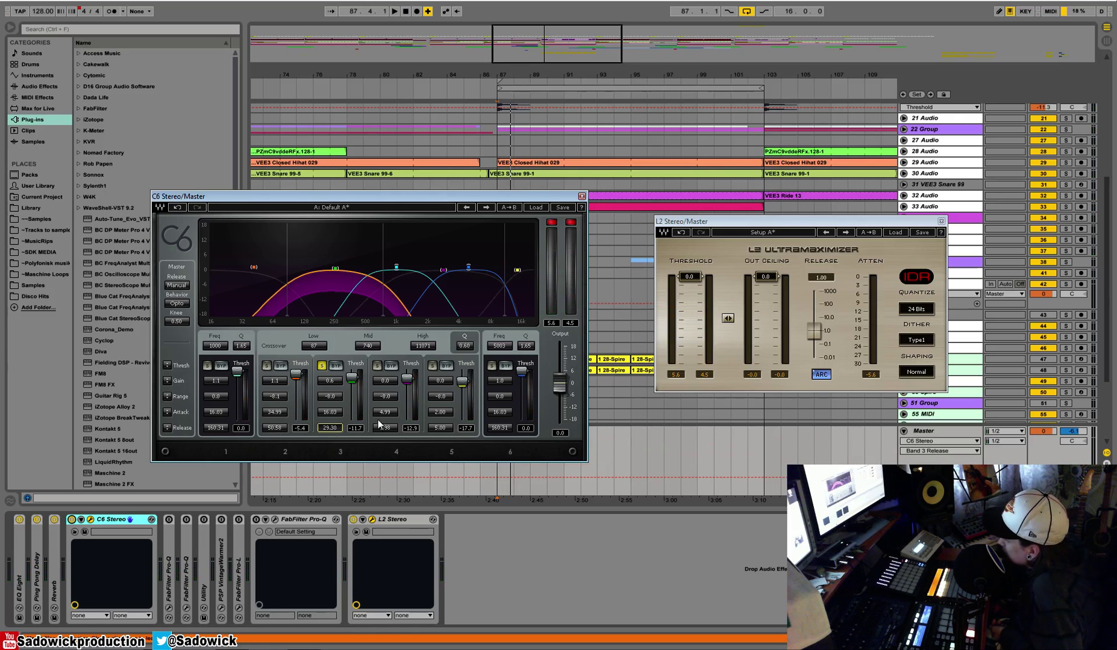
- Solo band 4 in the C6 and audition it repeatedly from bar 87
{"action": "left_click", "coordinate": [377, 365]}
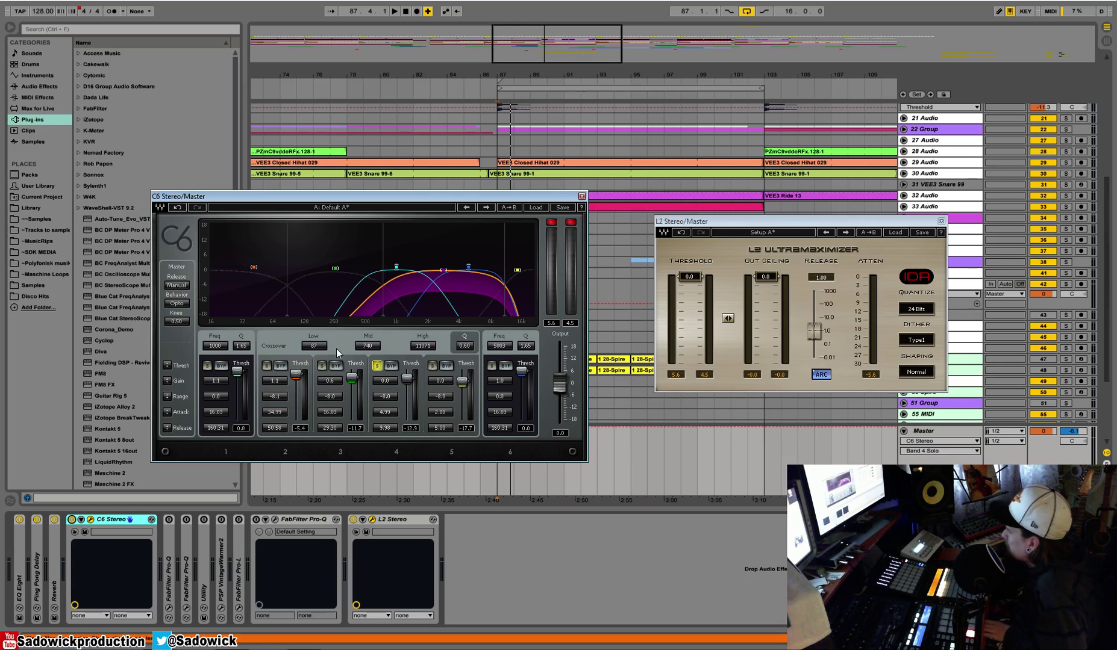
{"action": "key", "text": "space"}
{"action": "key", "text": "space"}
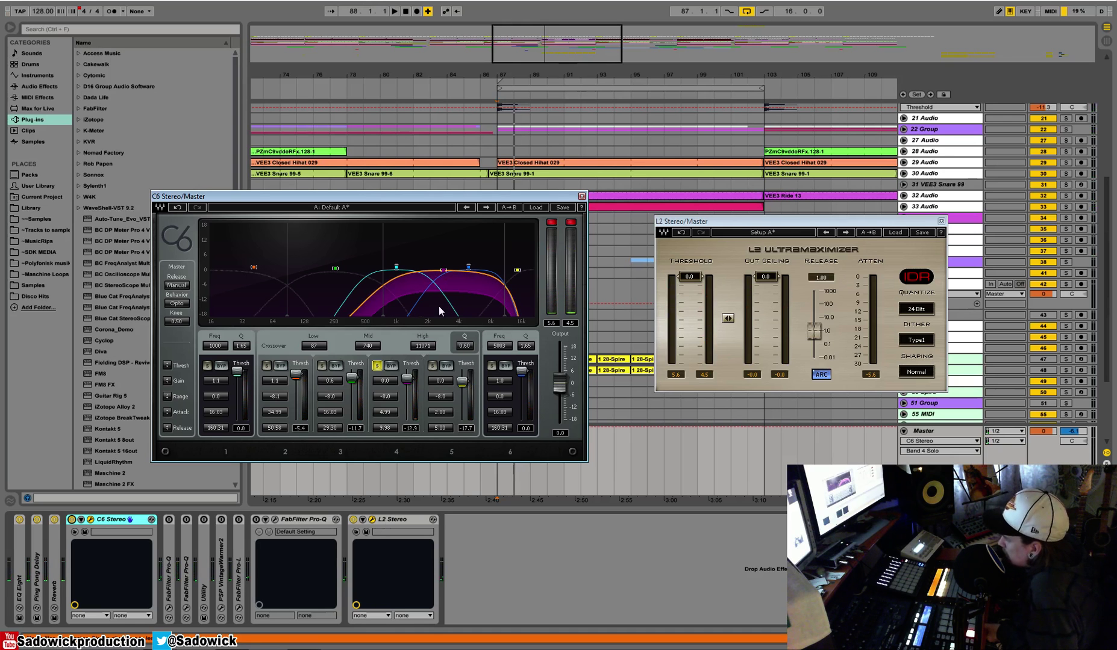
{"action": "key", "text": "space"}
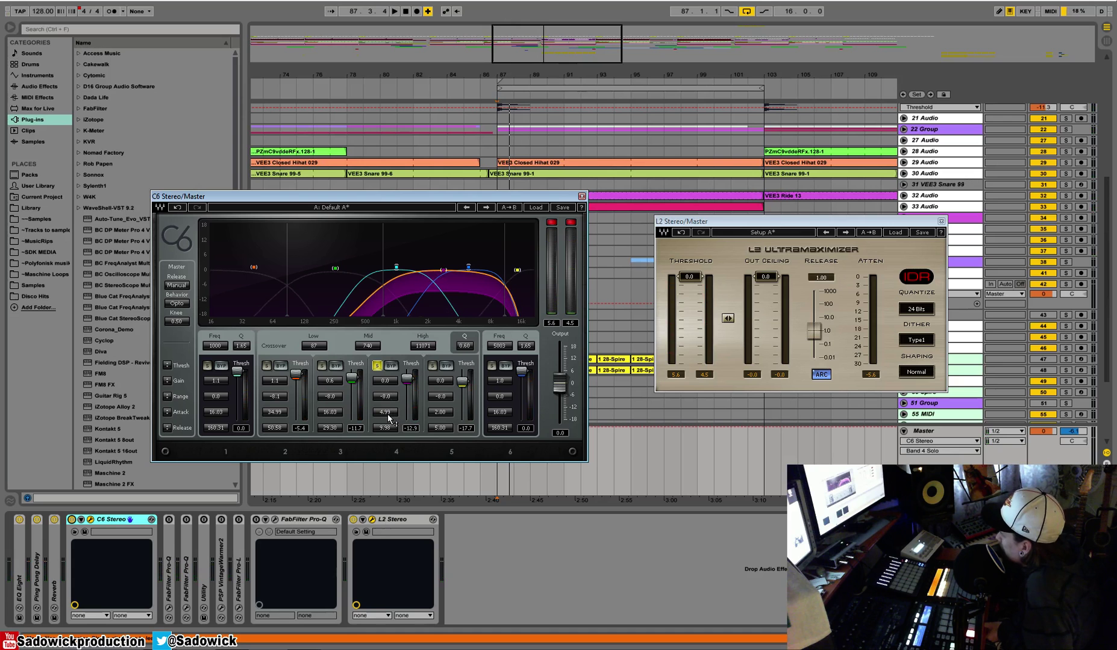
{"action": "key", "text": "space"}
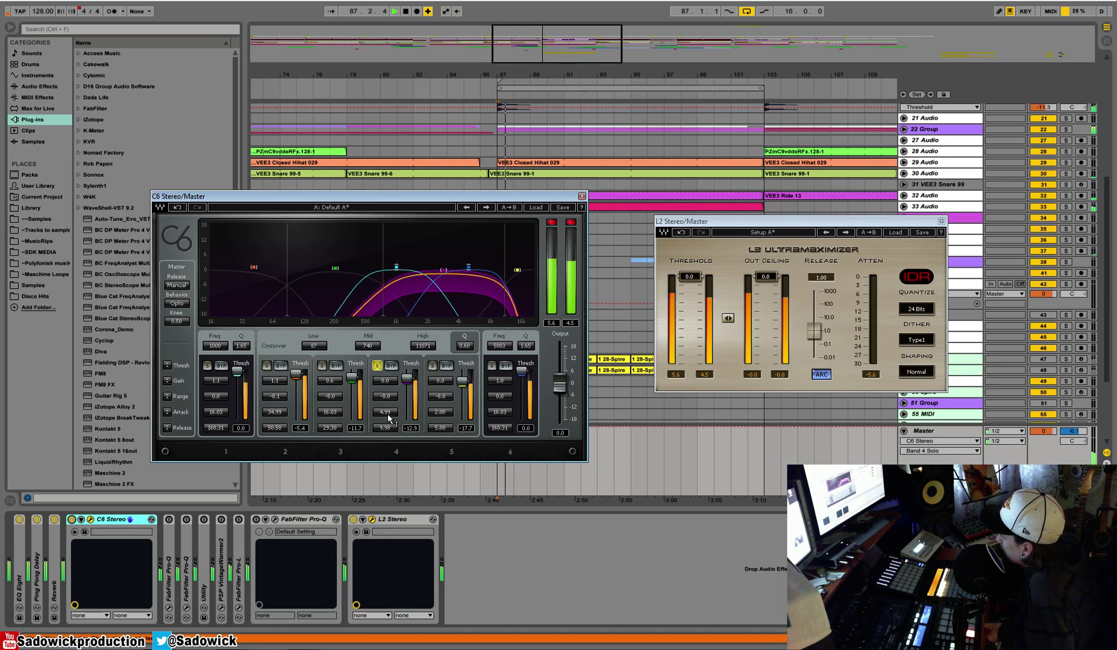
{"action": "key", "text": "space"}
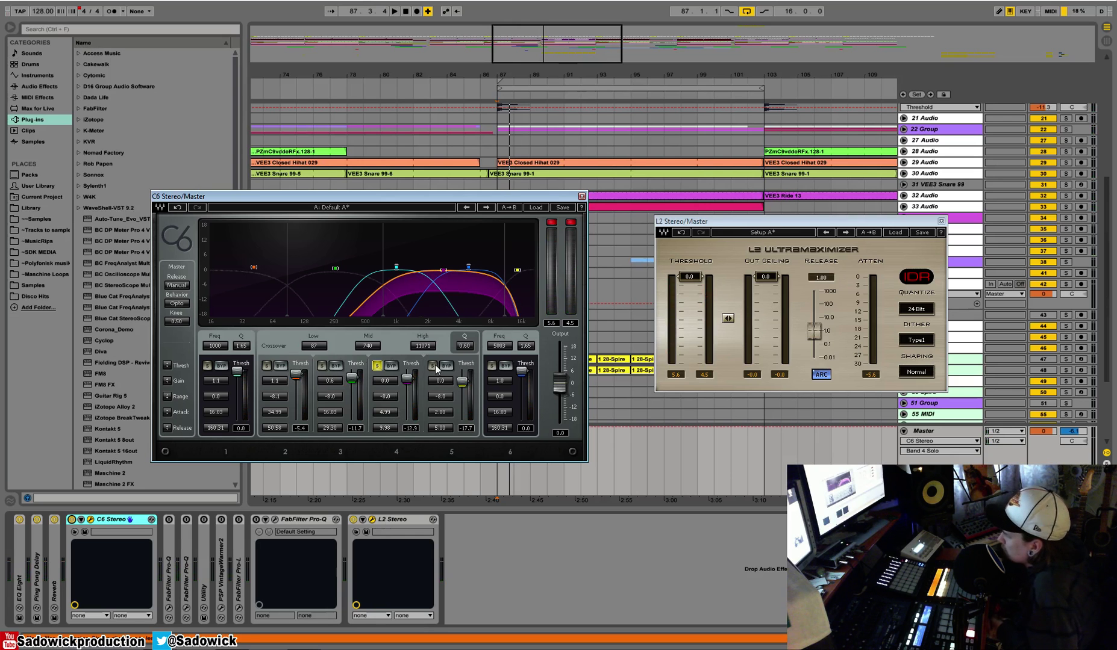
{"action": "key", "text": "space"}
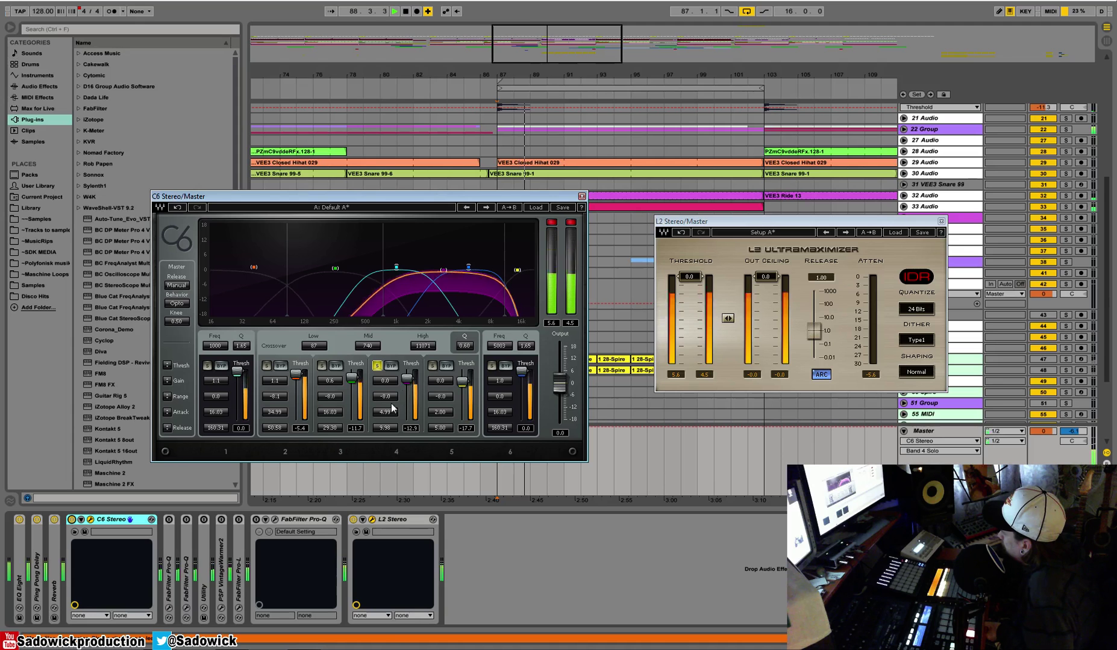
{"action": "key", "text": "space"}
- Try an attack of 0.50 ms on the soloed C6 band 4 and audition the opening beats
{"action": "left_click_drag", "start_coordinate": [390, 413], "coordinate": [389, 449]}
{"action": "key", "text": "space"}
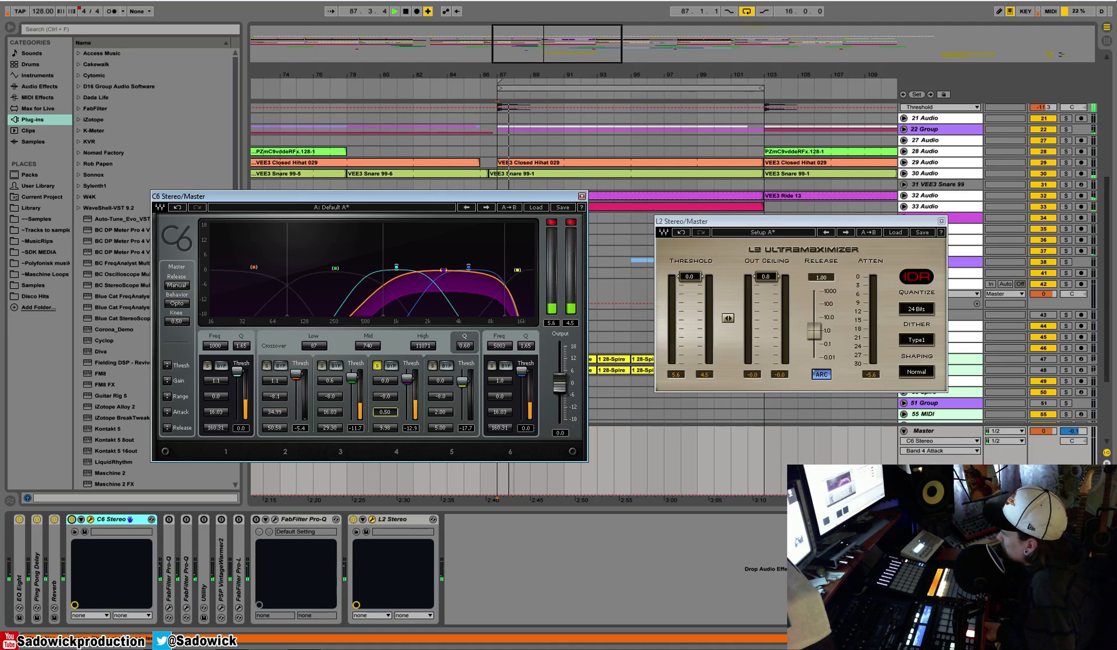
{"action": "key", "text": "space"}
{"action": "key", "text": "space"}
- Set the attack of C6 band 4 to 5.20 ms and audition the soloed band from bar 87
{"action": "left_click_drag", "start_coordinate": [386, 412], "coordinate": [386, 394]}
{"action": "key", "text": "space"}
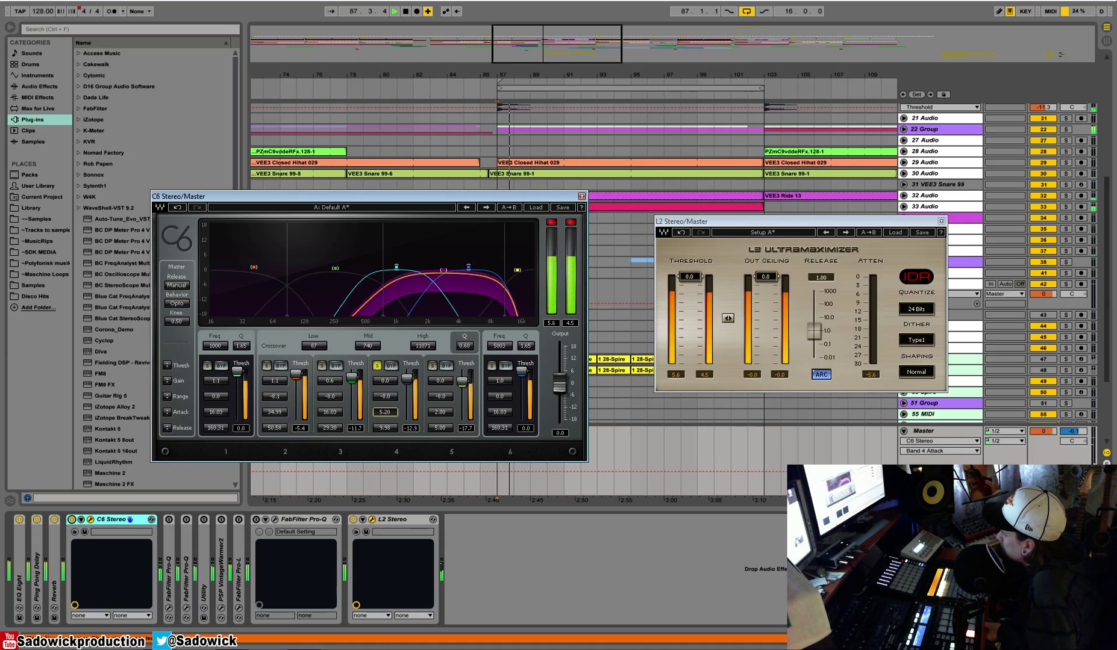
{"action": "key", "text": "space"}
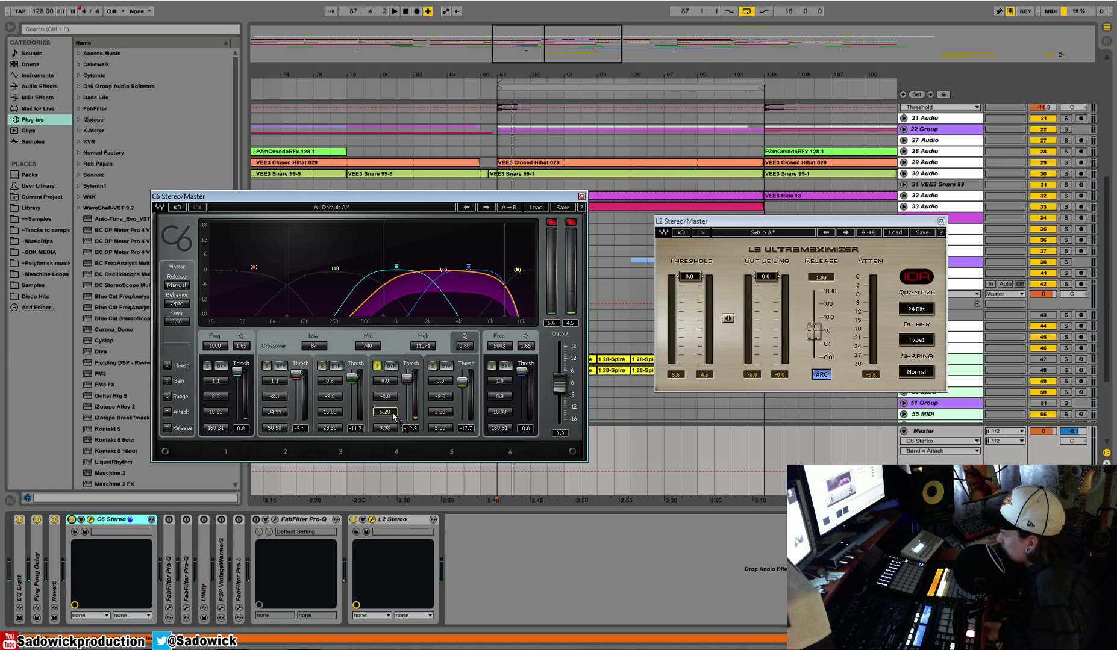
{"action": "key", "text": "space"}
{"action": "key", "text": "space"}
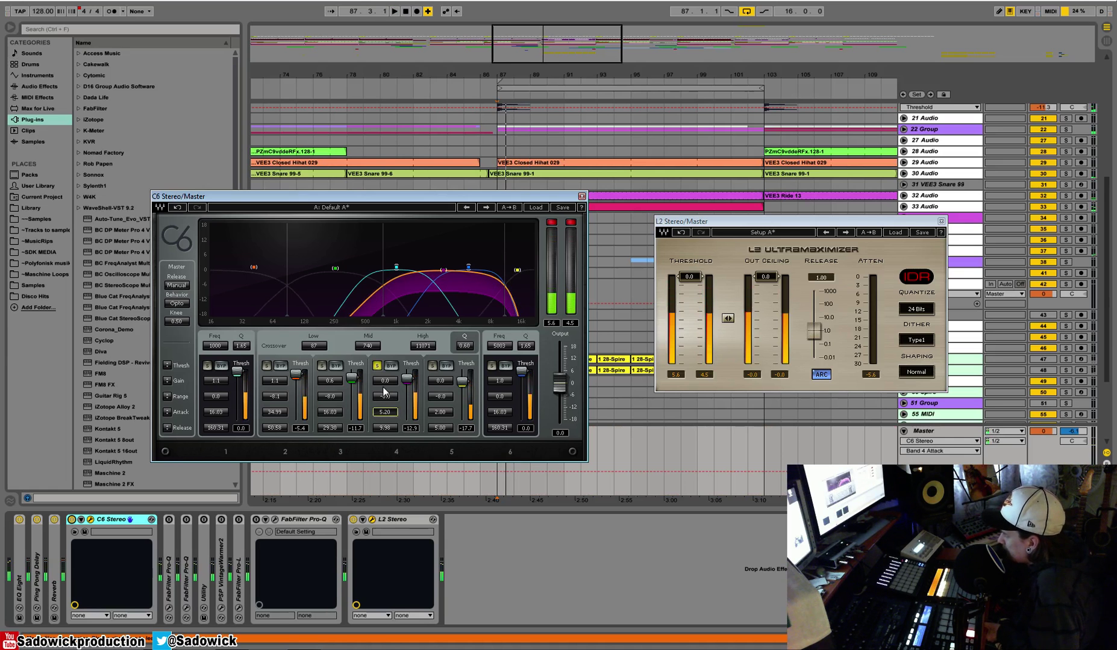
- Raise the gain of C6 band 4 to 1.1 and audition the soloed band
{"action": "left_click_drag", "start_coordinate": [387, 381], "coordinate": [385, 381]}
{"action": "key", "text": "space"}
{"action": "key", "text": "space"}
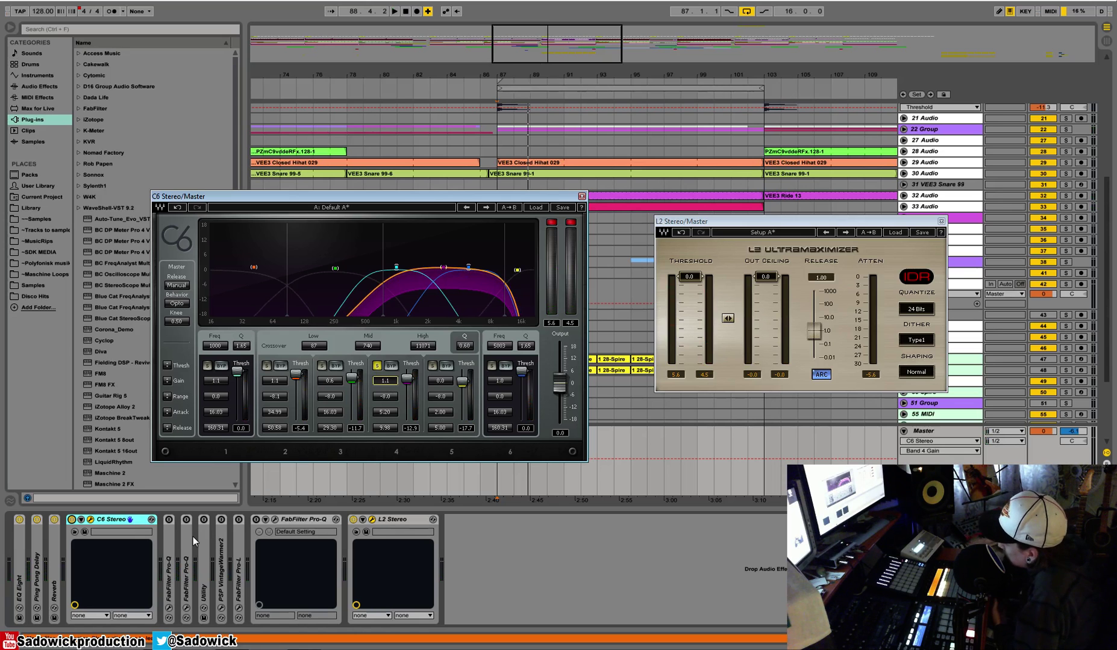
- Solo band 5 in the C6 and audition it from bar 87
{"action": "left_click", "coordinate": [434, 367]}
{"action": "key", "text": "space"}
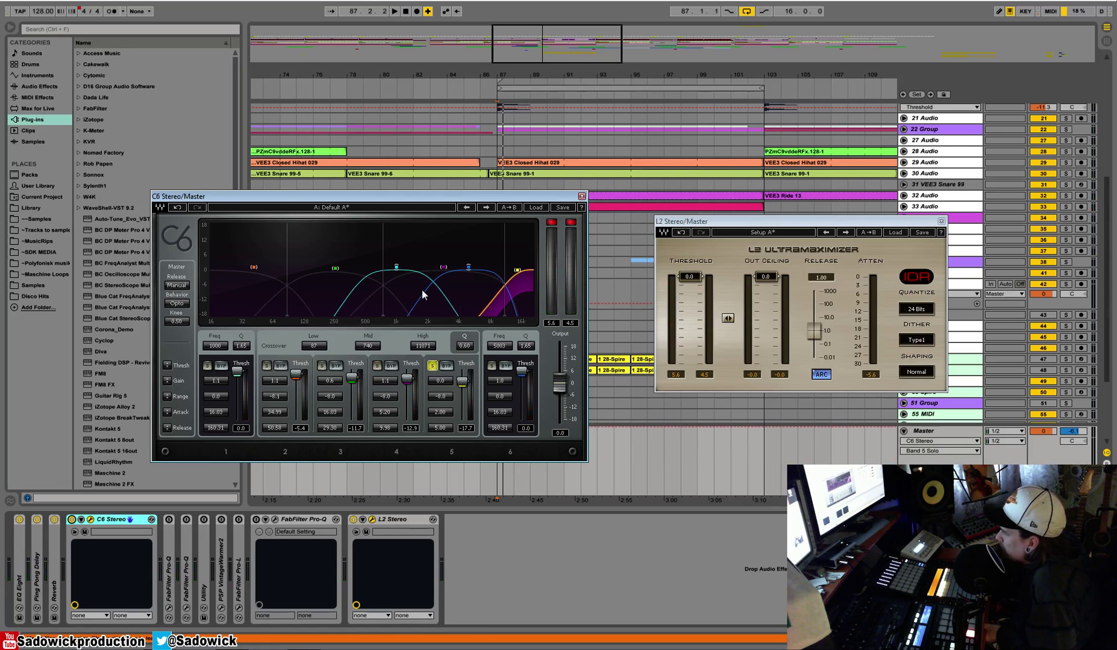
{"action": "key", "text": "space"}
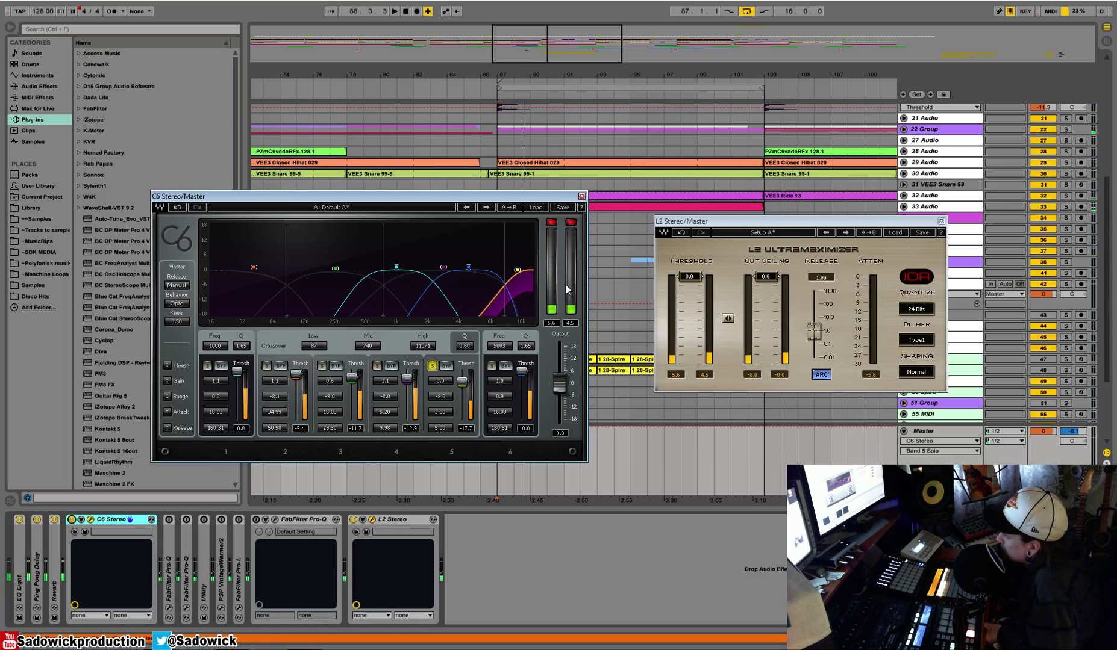
{"action": "key", "text": "space"}
- Play the full mix from bar 87 and compare it with the C6 bypassed and enabled
{"action": "key", "text": "space"}
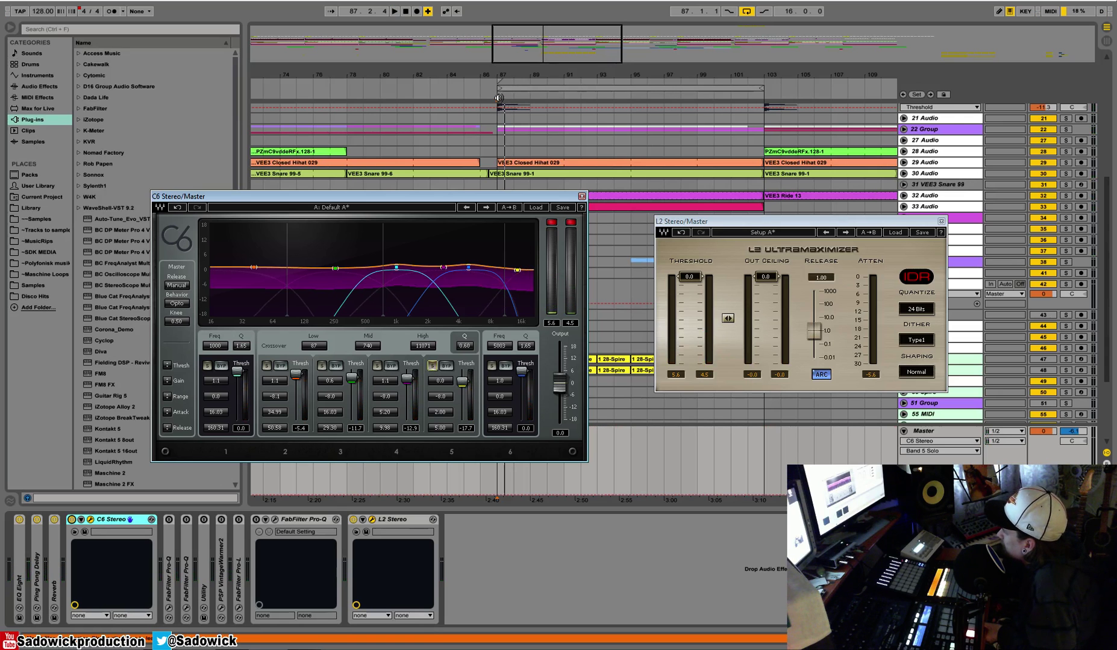
{"action": "key", "text": "space"}
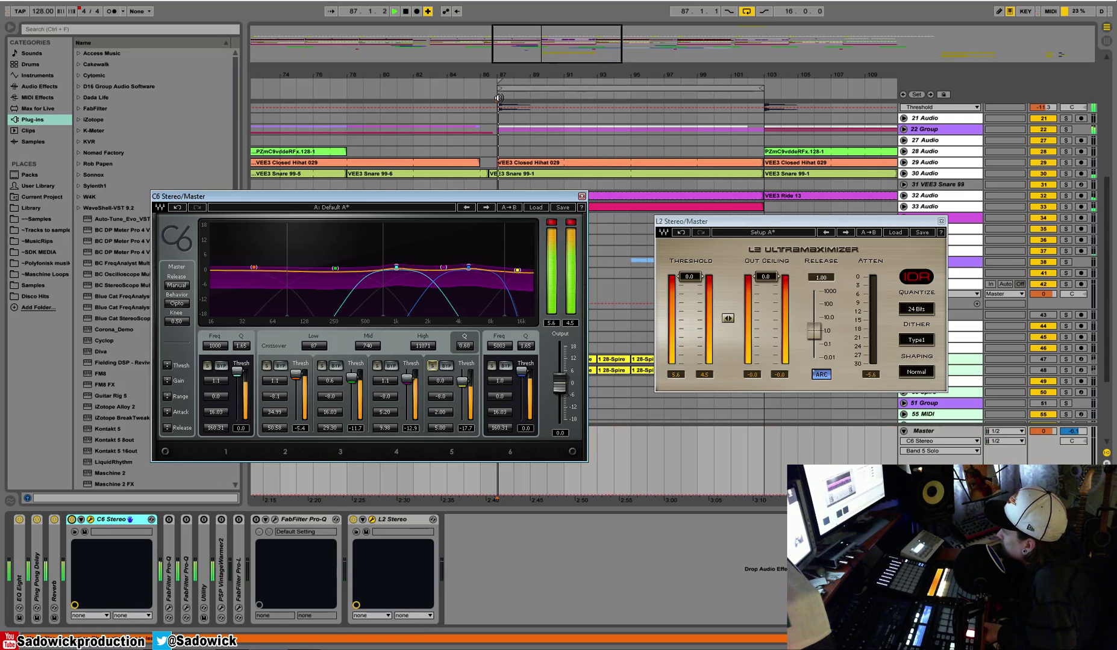
{"action": "left_click", "coordinate": [72, 520]}
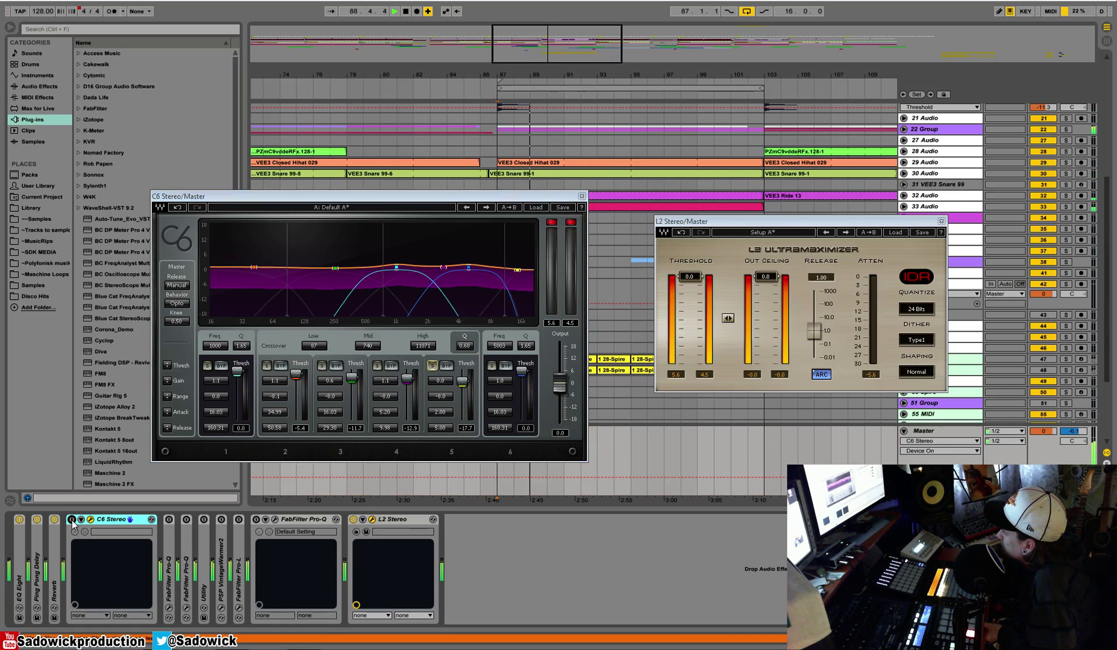
{"action": "key", "text": "space"}
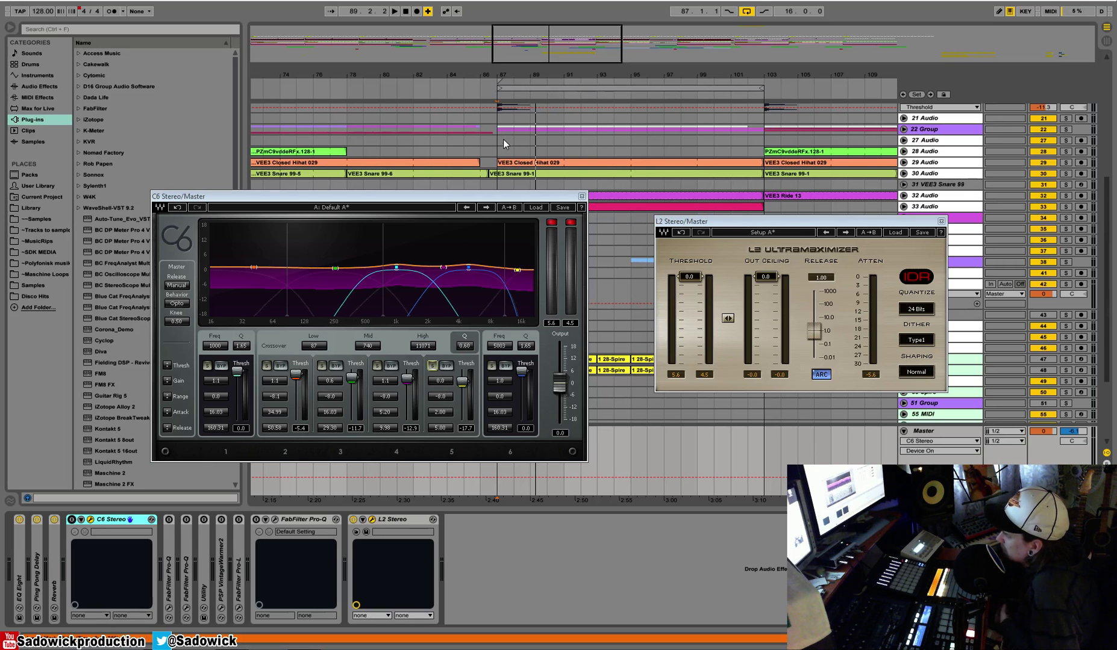
{"action": "key", "text": "space"}
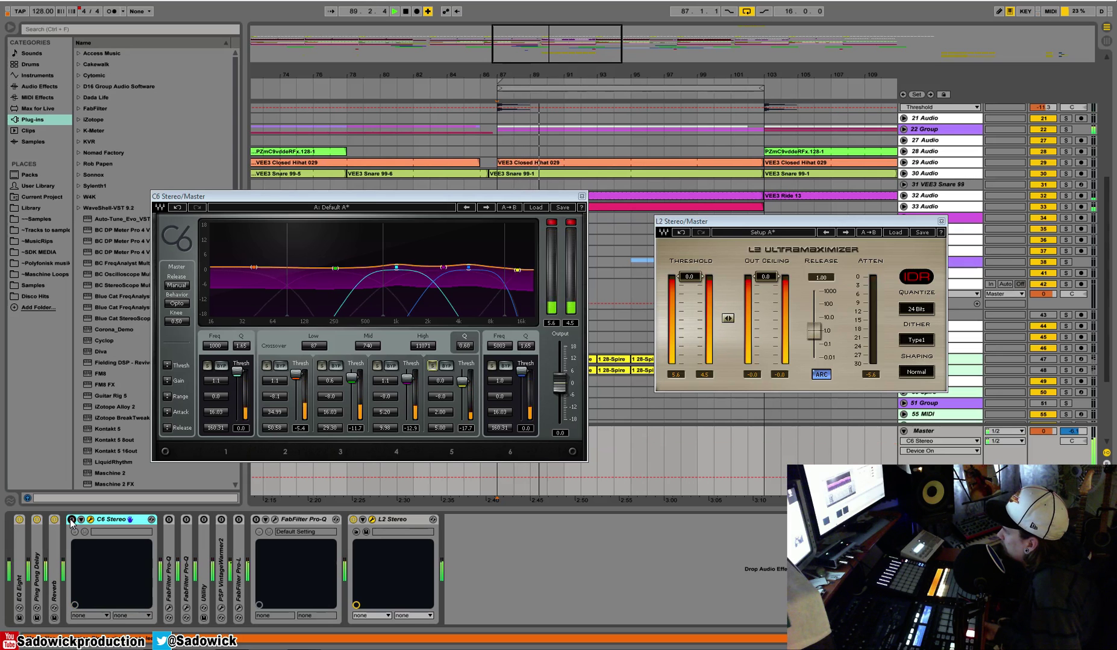
{"action": "key", "text": "space"}
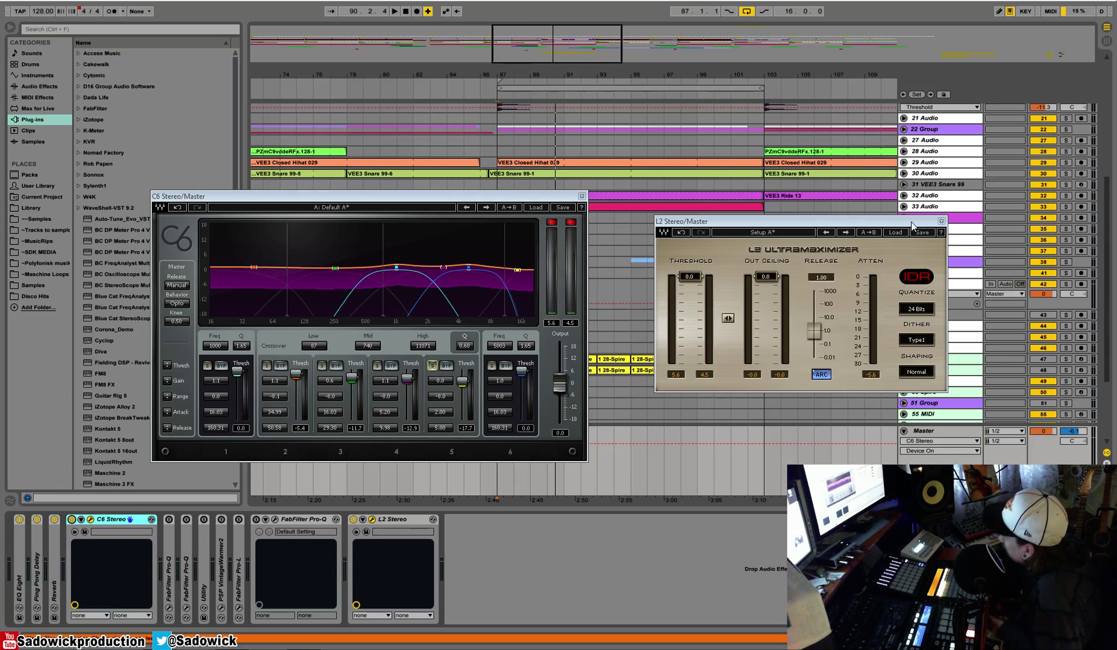
- Close the L2 window, loop the 16-bar section starting at bar 127 and play it
{"action": "left_click", "coordinate": [941, 221]}
{"action": "left_click_drag", "start_coordinate": [751, 69], "coordinate": [576, 100]}
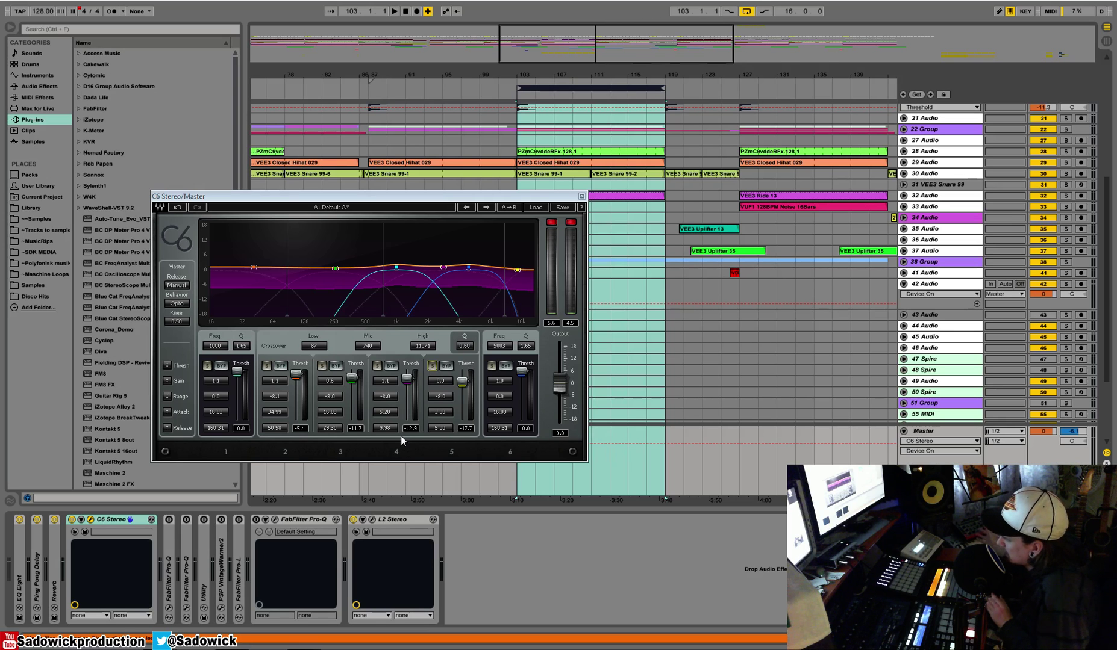
{"action": "left_click_drag", "start_coordinate": [672, 75], "coordinate": [619, 102]}
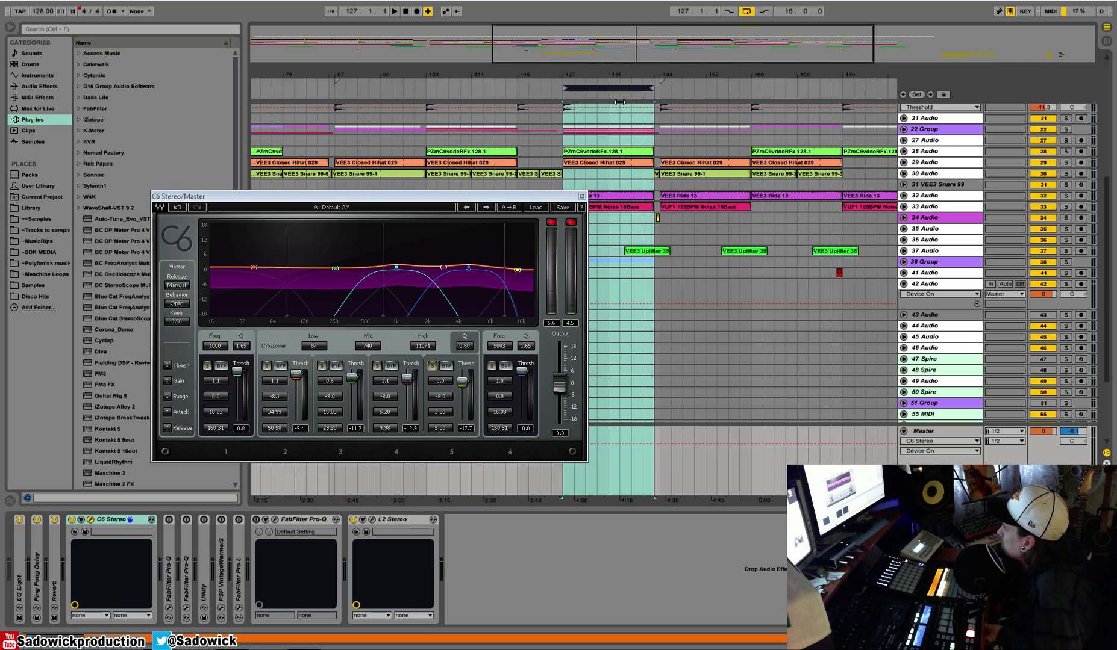
{"action": "key", "text": "space"}
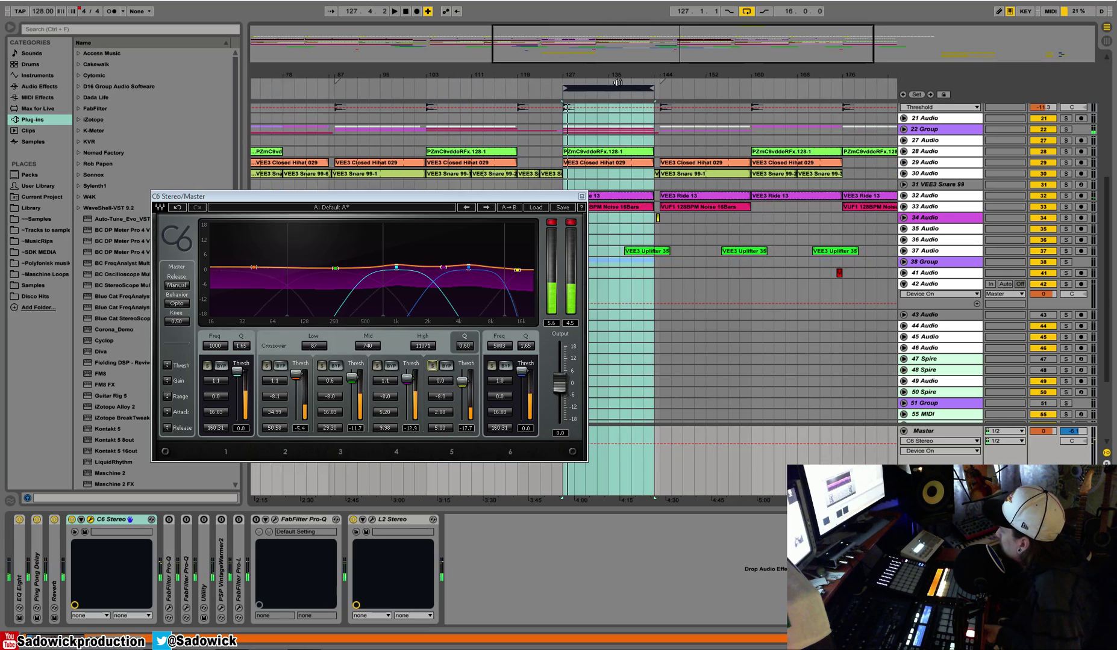
- Try looping the 16-bar section from bar 144, play it and look through the tracks
{"action": "left_click_drag", "start_coordinate": [617, 87], "coordinate": [711, 105]}
{"action": "key", "text": "space"}
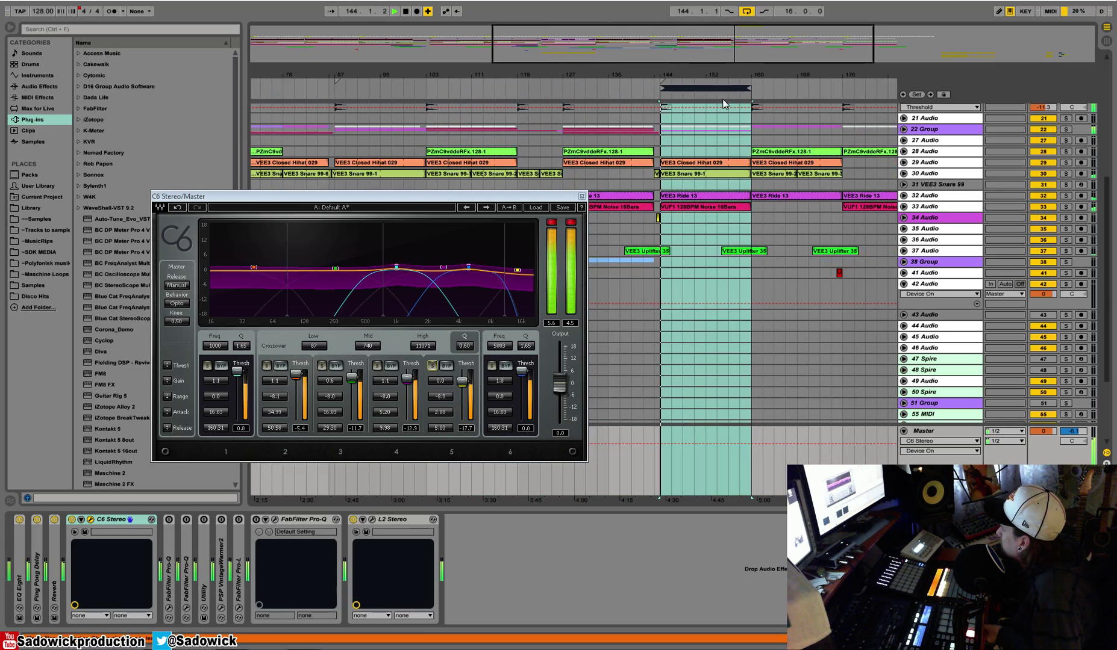
{"action": "scroll", "coordinate": [829, 195], "scroll_direction": "up", "scroll_amount": 5}
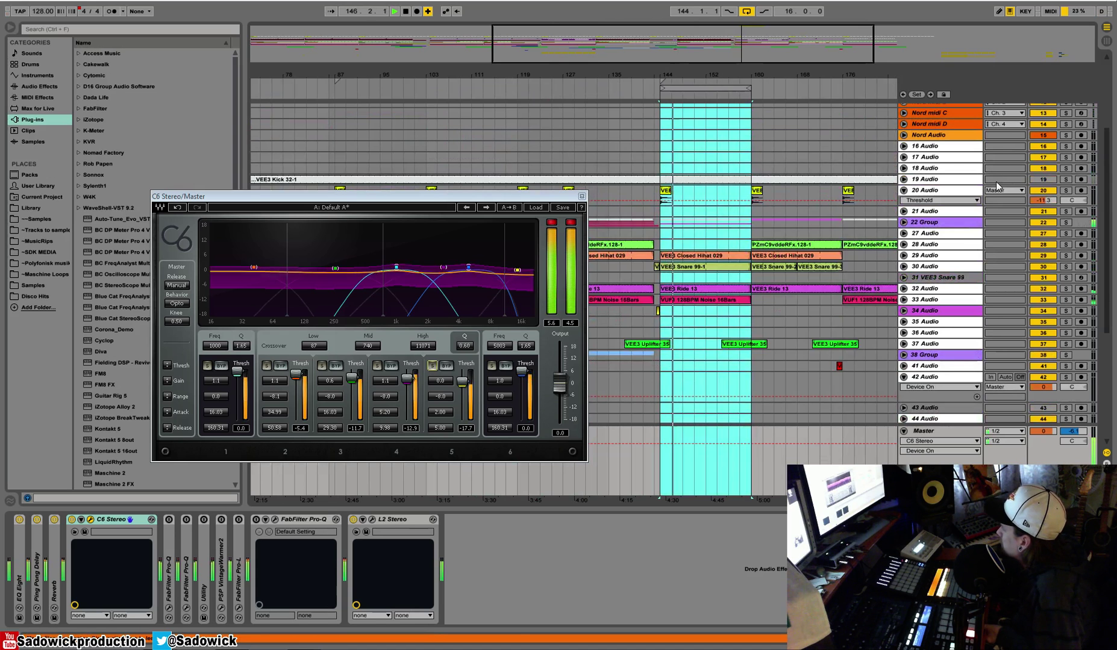
{"action": "scroll", "coordinate": [995, 181], "scroll_direction": "down", "scroll_amount": 3}
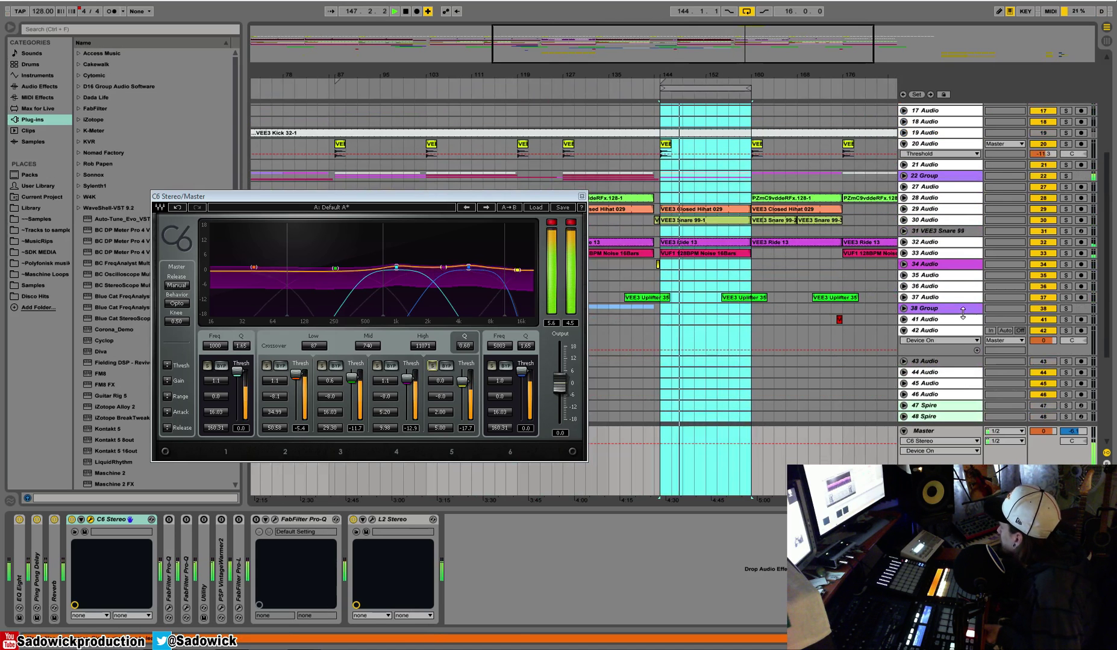
- Return the 16-bar loop to bar 127, close the C6 window and play the section
{"action": "left_click_drag", "start_coordinate": [723, 75], "coordinate": [643, 88]}
{"action": "key", "text": "space"}
{"action": "key", "text": "space"}
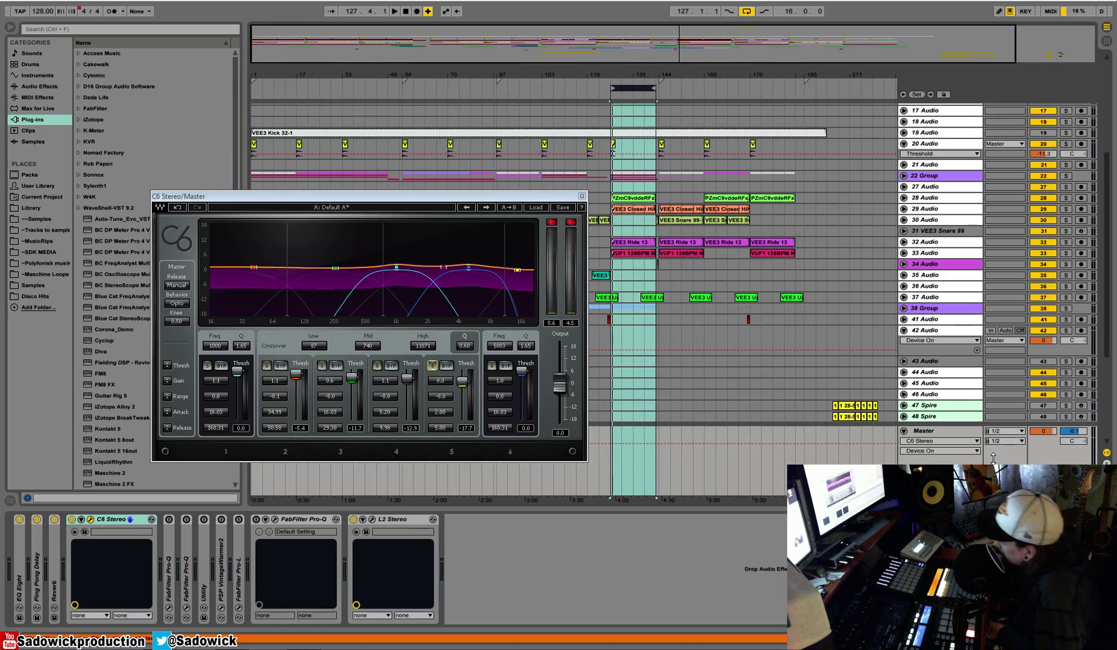
{"action": "left_click", "coordinate": [582, 196]}
{"action": "left_click_drag", "start_coordinate": [624, 80], "coordinate": [626, 126]}
{"action": "key", "text": "space"}
{"action": "key", "text": "space"}
- Select the Master track, reopen its C6 window and play the loop from bar 127
{"action": "left_click", "coordinate": [940, 431]}
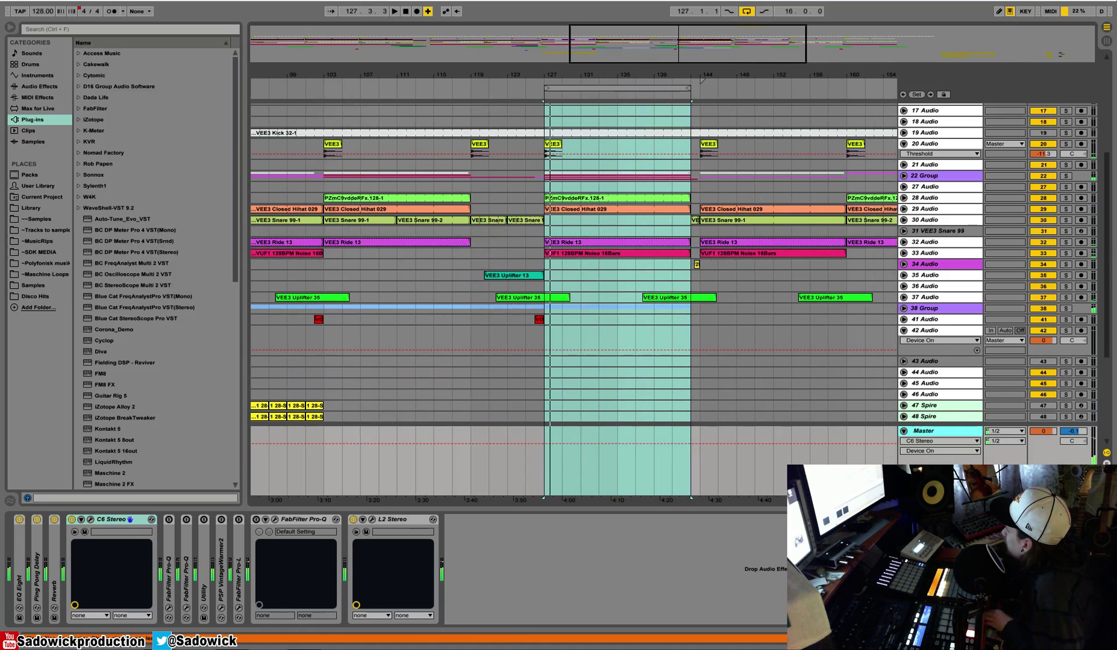
{"action": "left_click", "coordinate": [89, 520]}
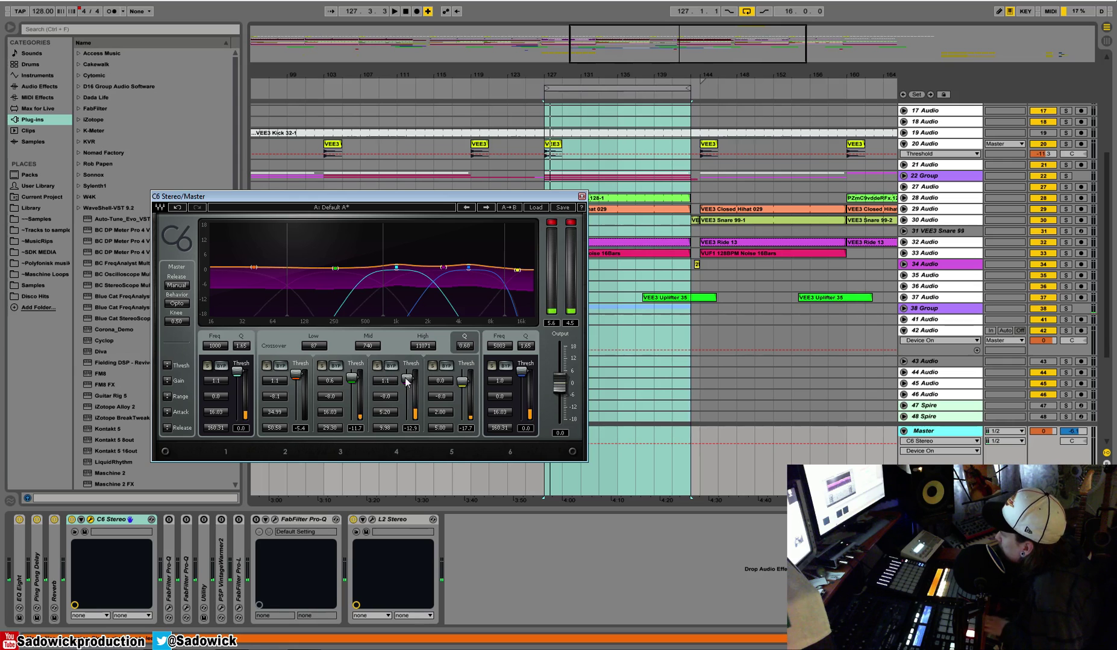
{"action": "key", "text": "space"}
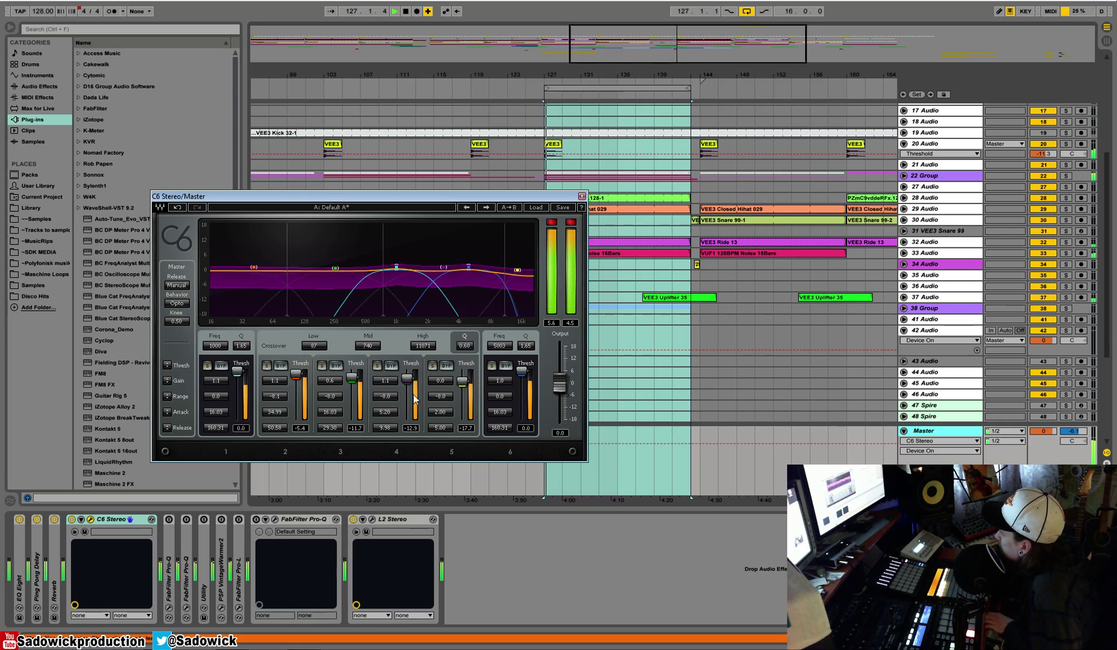
- Check C6 band 4 briefly in solo, unsolo it and lower its gain to 0.6 during playback
{"action": "left_click", "coordinate": [377, 366]}
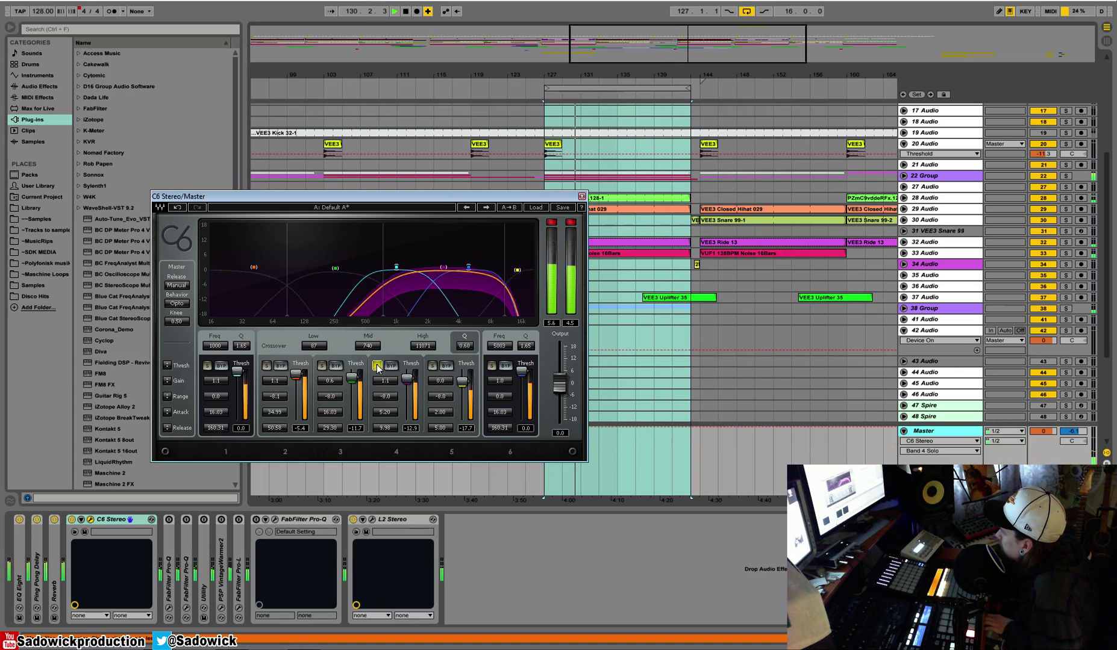
{"action": "left_click", "coordinate": [377, 366]}
{"action": "scroll", "coordinate": [385, 382], "scroll_direction": "down", "scroll_amount": 5}
{"action": "key", "text": "space"}
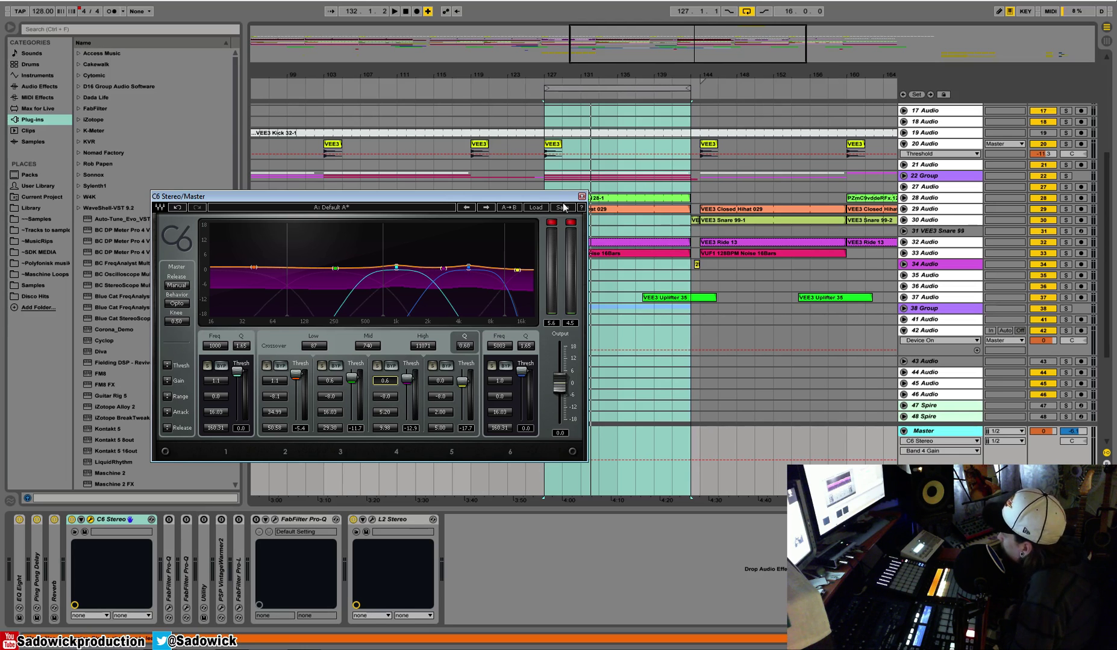
- Reposition the C6 window over the middle of the arrangement
{"action": "left_click_drag", "start_coordinate": [551, 201], "coordinate": [577, 231]}
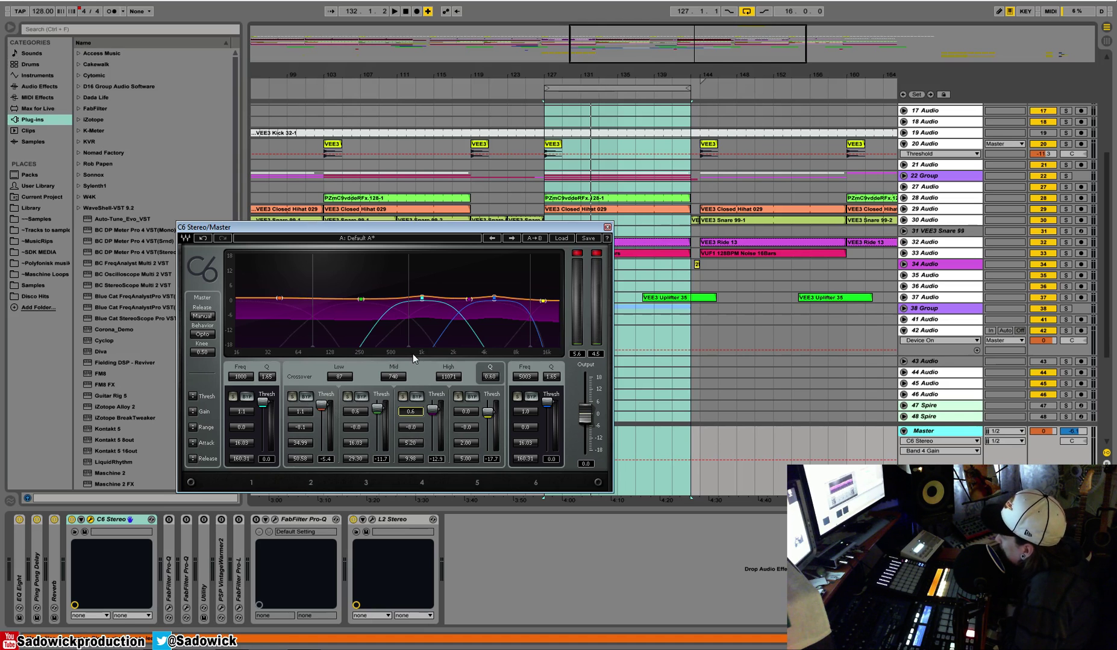
{"action": "left_click_drag", "start_coordinate": [336, 227], "coordinate": [376, 219]}
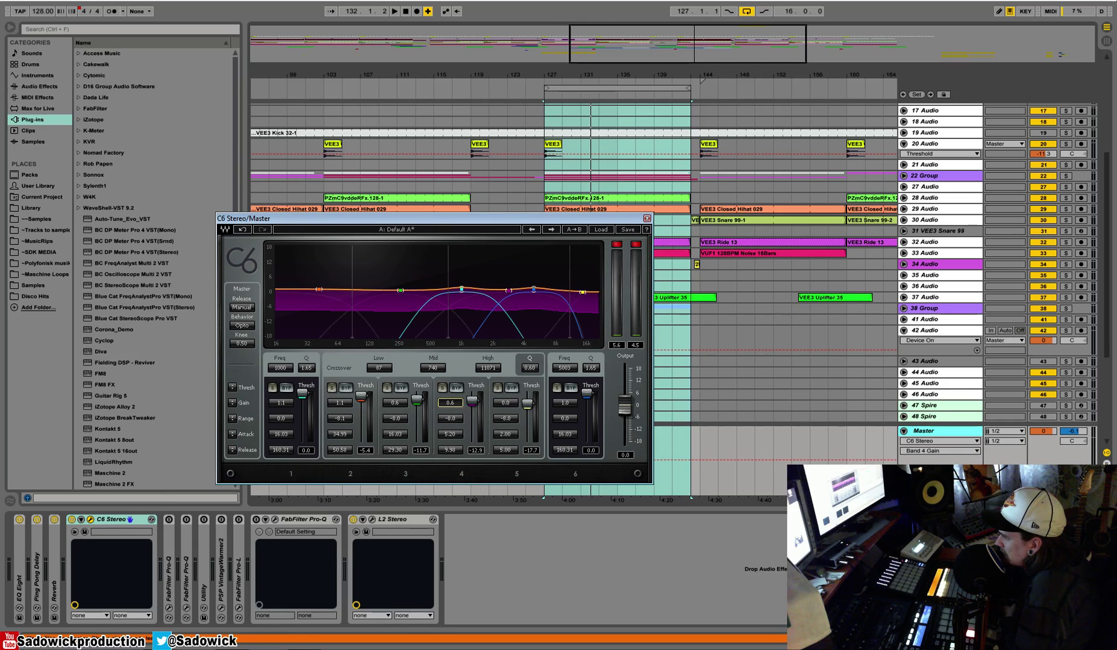